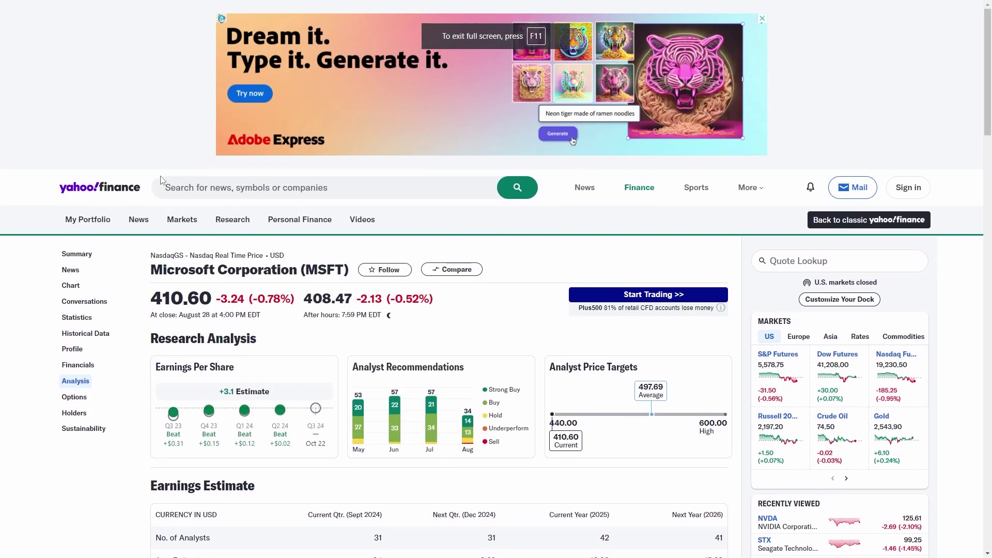
# - Dismiss the trending ticker suggestions and open Microsoft's key statistics page
pyautogui.click(254, 192)
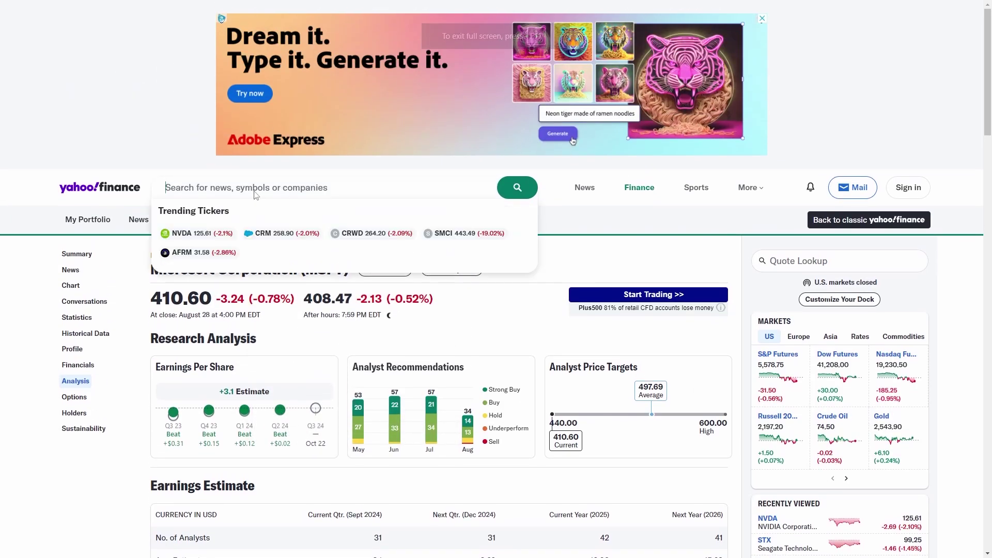
pyautogui.click(653, 245)
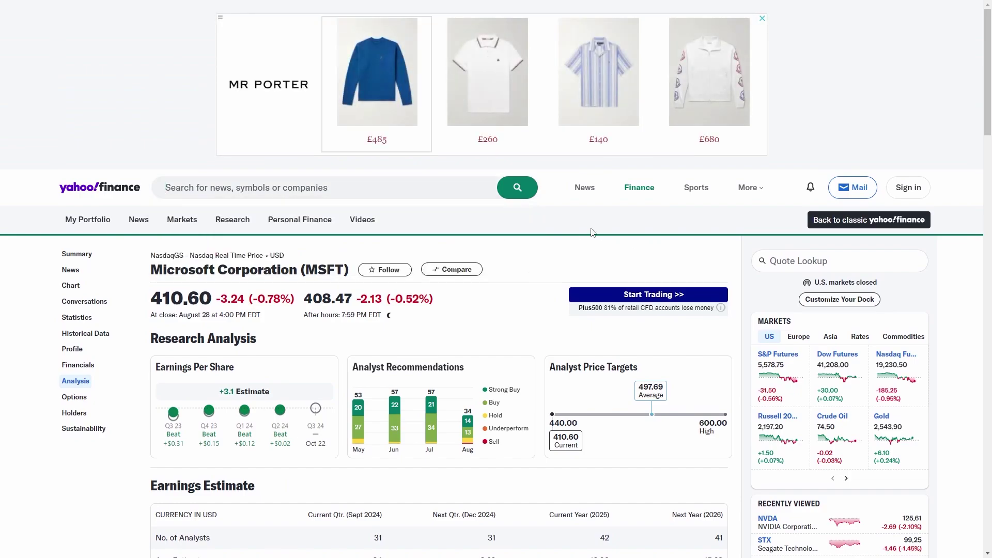
pyautogui.scroll(-2, 293, 333)
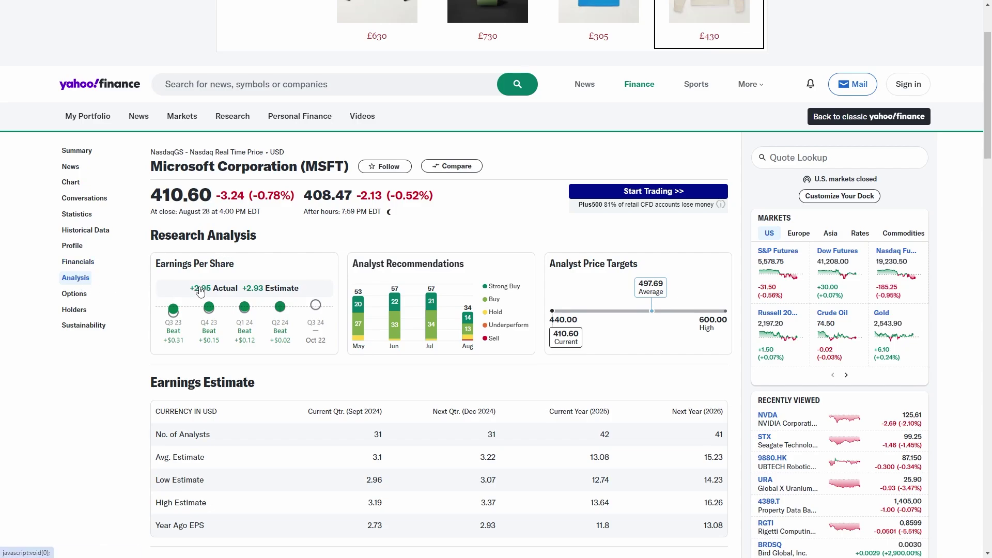
pyautogui.click(76, 214)
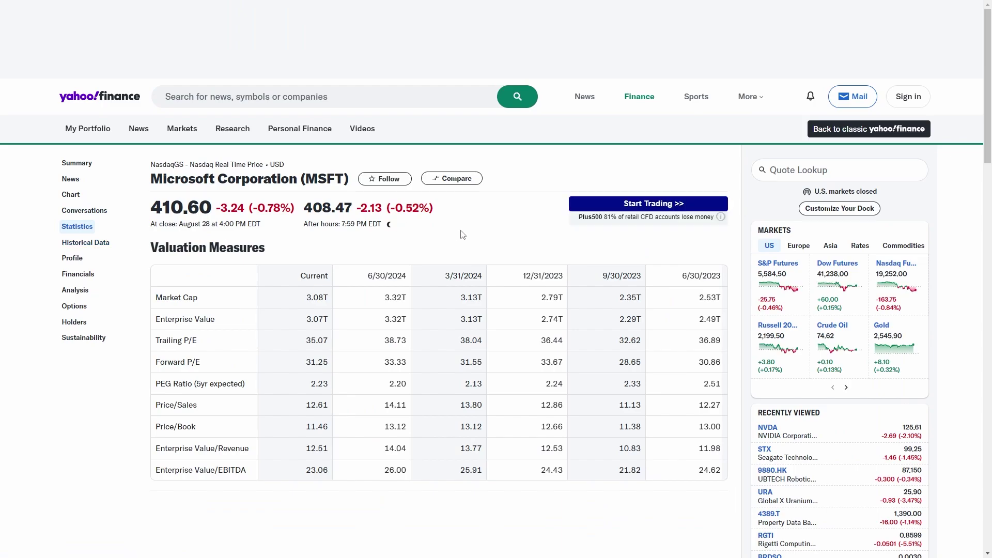
# - Review the valuation measures, financial highlights and trading figures such as Market Cap and PEG Ratio
pyautogui.scroll(-3, 260, 298)
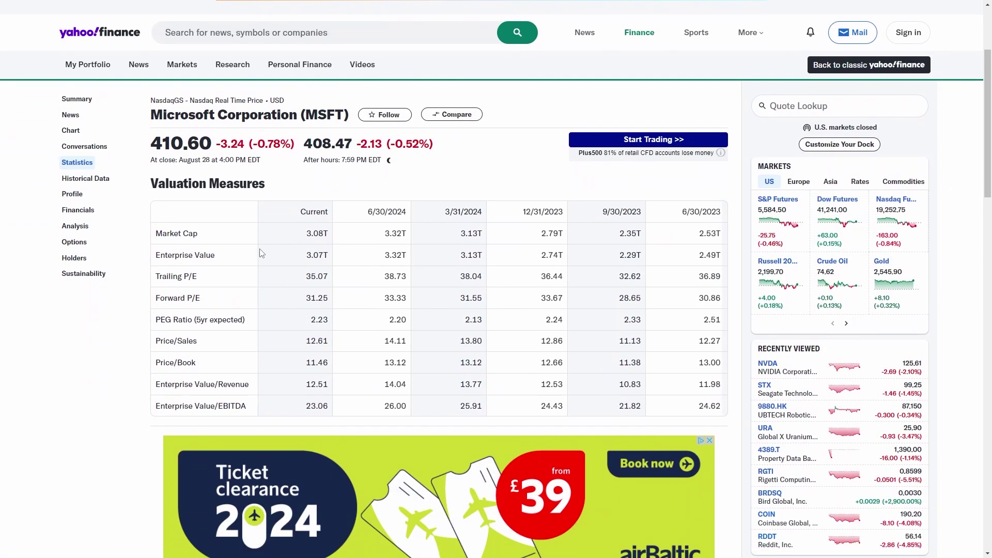
pyautogui.moveTo(357, 202)
pyautogui.mouseDown()
pyautogui.moveTo(417, 223)
pyautogui.moveTo(407, 223)
pyautogui.mouseUp()
pyautogui.scroll(-4, 490, 310)
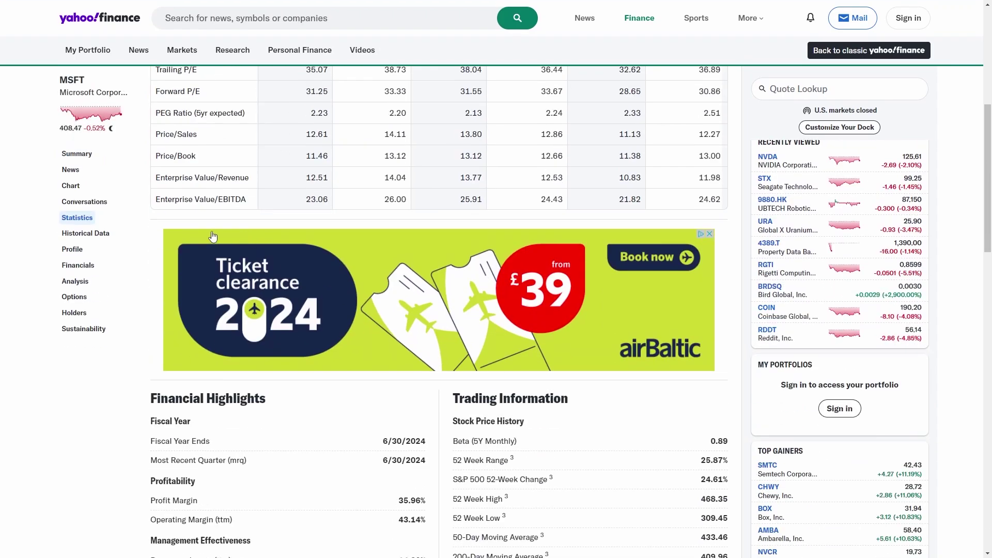
pyautogui.scroll(3, 491, 310)
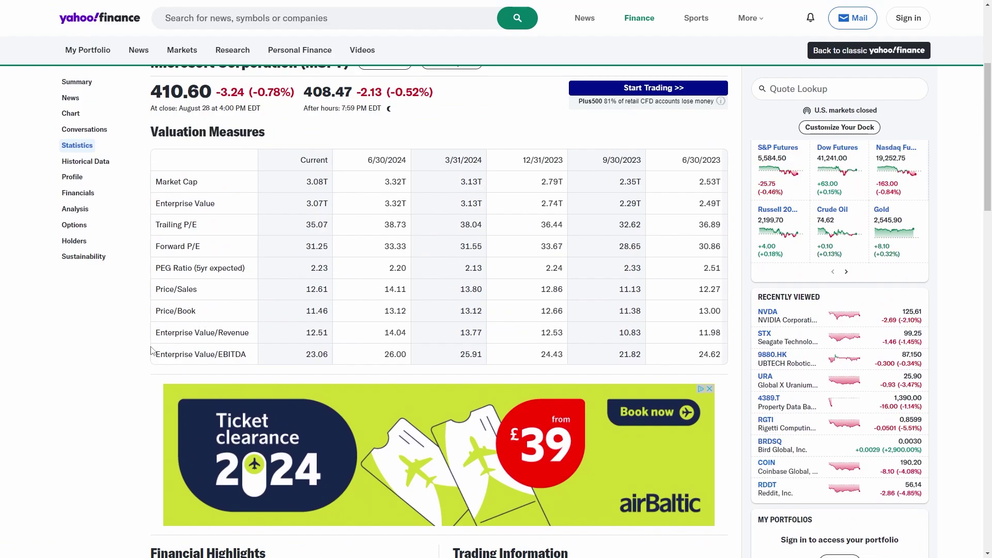
pyautogui.moveTo(150, 345); pyautogui.dragTo(252, 363)
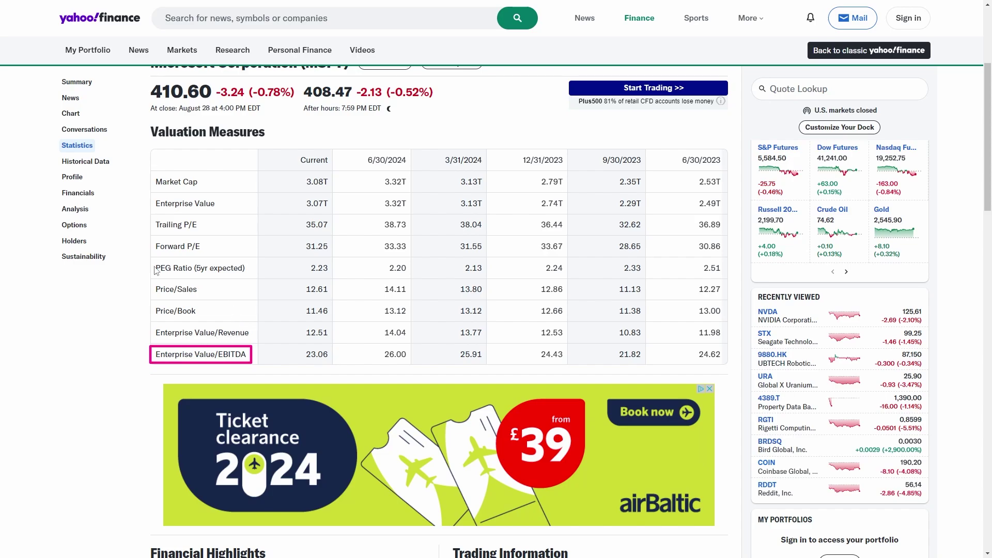
pyautogui.moveTo(151, 265); pyautogui.dragTo(253, 284)
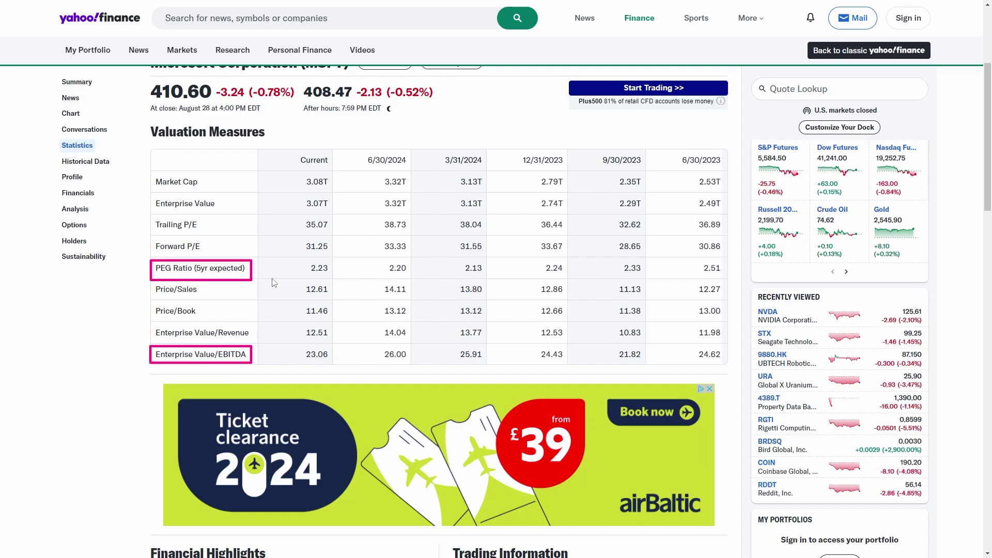
pyautogui.press('Escape')
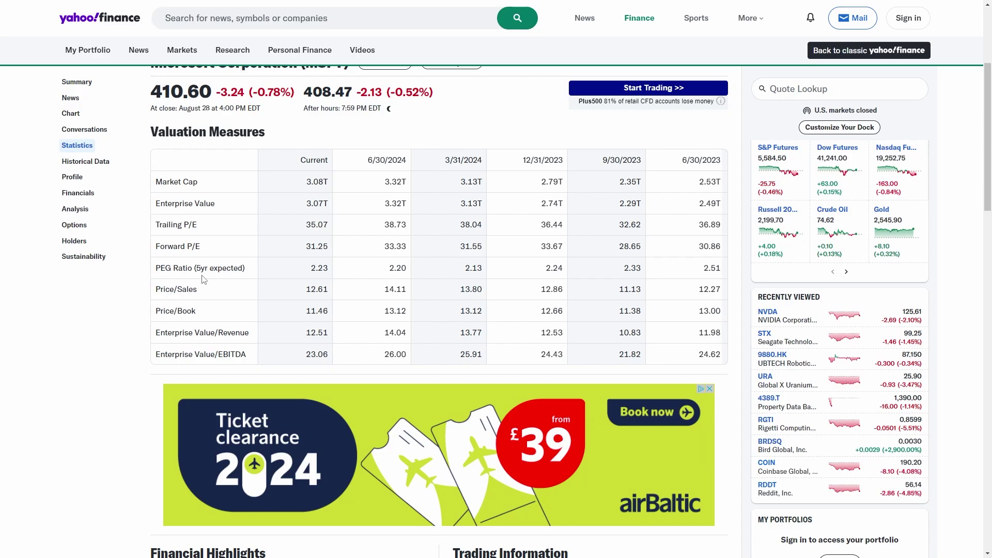
pyautogui.scroll(-10, 375, 265)
pyautogui.scroll(3, 365, 241)
pyautogui.scroll(-4, 301, 253)
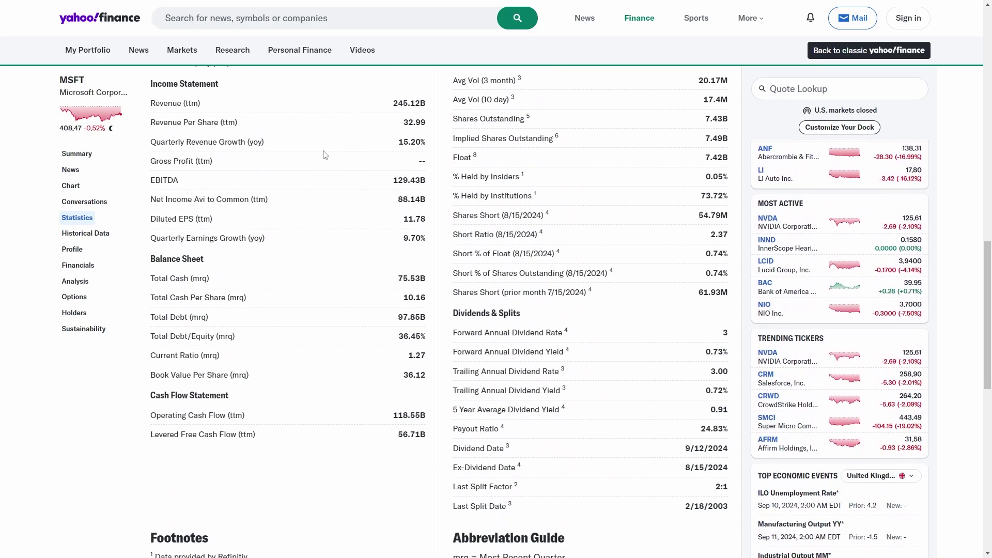
pyautogui.scroll(-5, 365, 255)
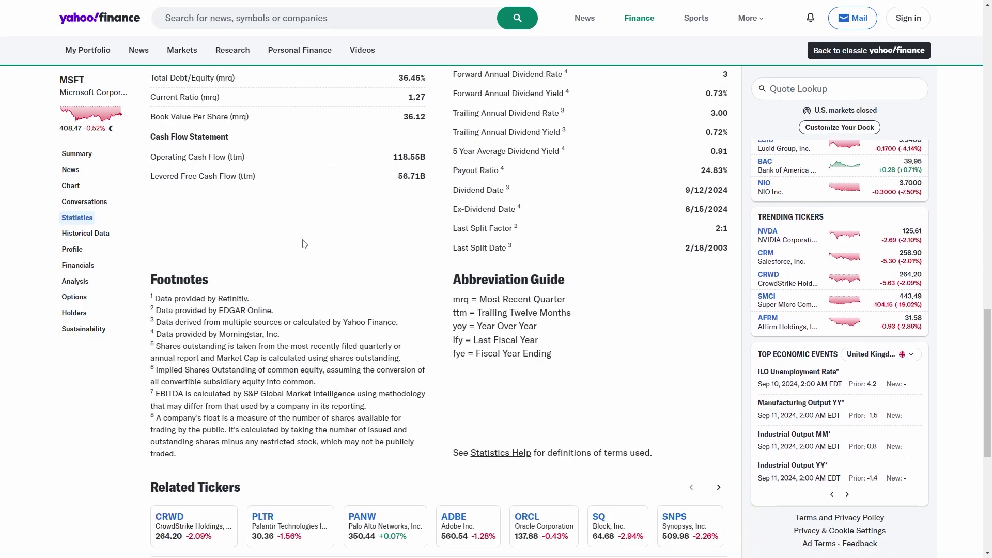
pyautogui.scroll(15, 310, 241)
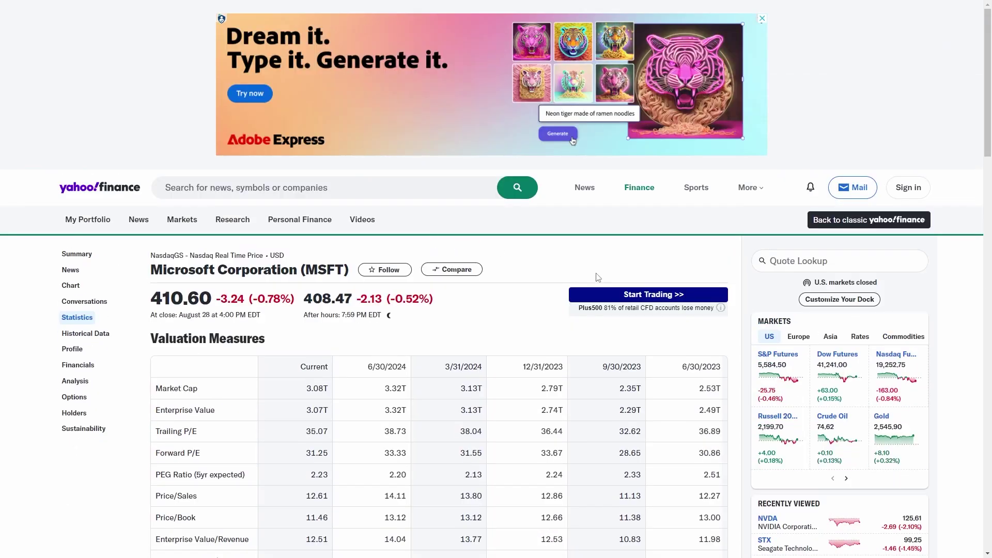
# - Print the Statistics page with Save as PDF as the destination
pyautogui.rightClick(610, 265)
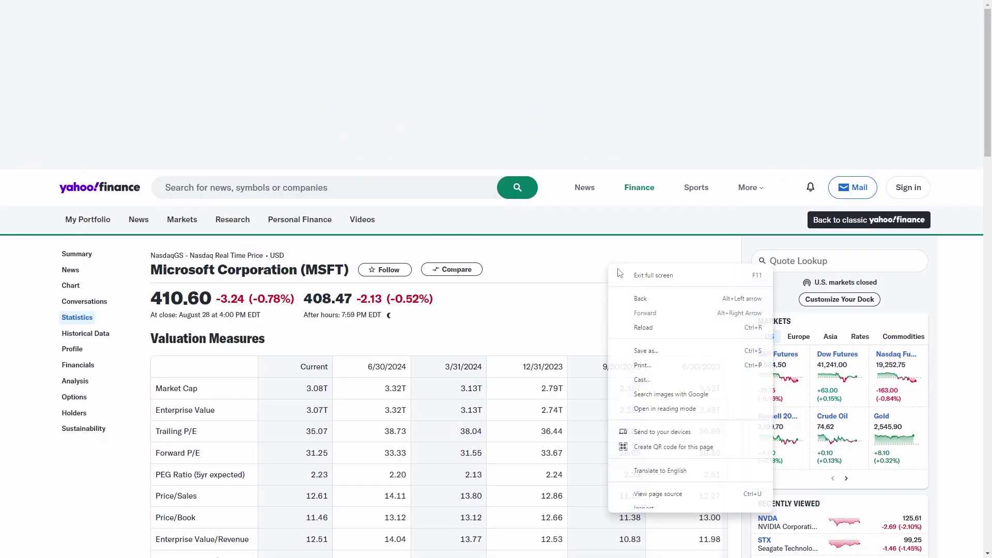
pyautogui.click(643, 365)
pyautogui.click(759, 48)
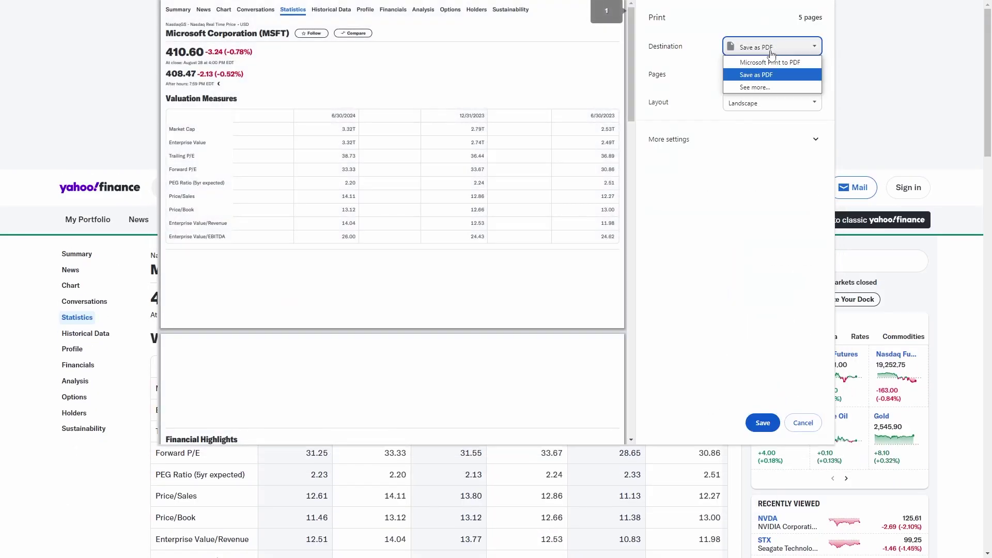
pyautogui.click(757, 72)
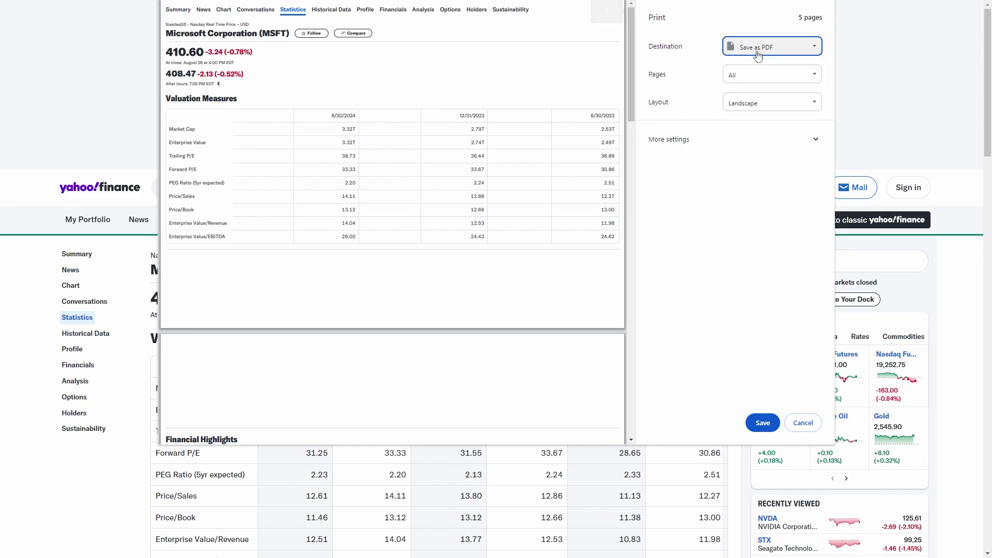
pyautogui.press('Escape')
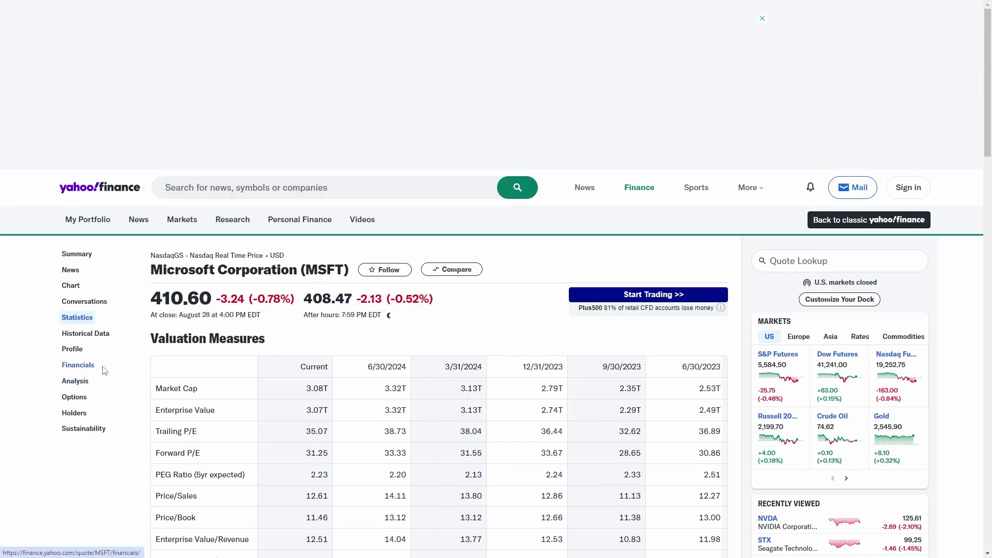
# - Open Microsoft's Financials income statement and scroll through it
pyautogui.click(93, 366)
pyautogui.scroll(-4, 301, 262)
pyautogui.scroll(-3, 301, 262)
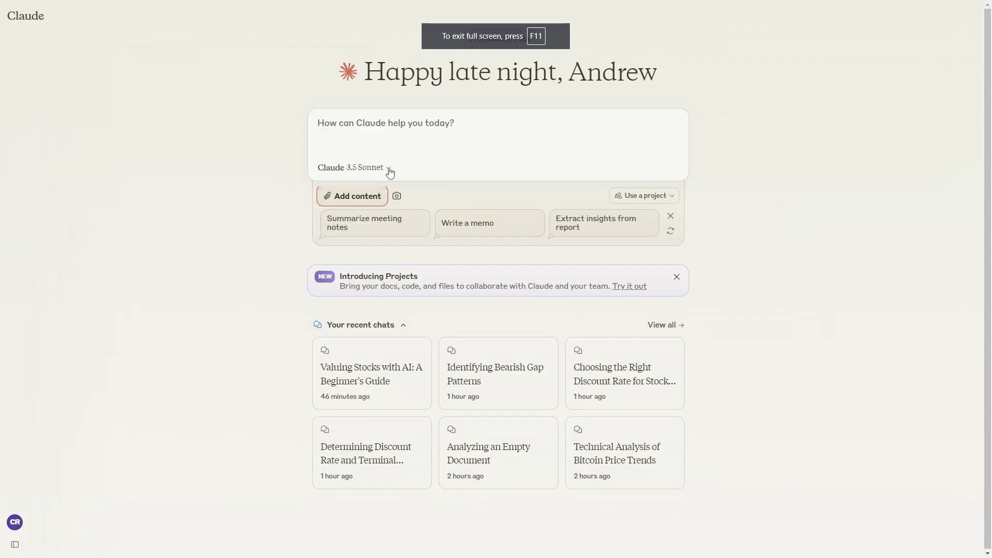
# - Upload the MSFT Financials and MSFT Summary PDFs through Add content
pyautogui.click(355, 195)
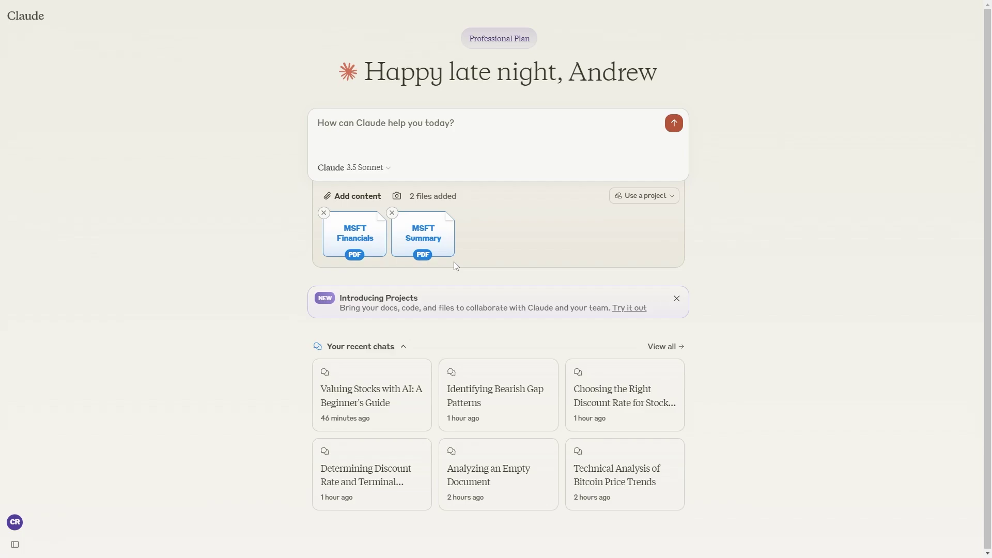
# - Paste the MSFT valuation prompt citing the 3.5T market cap and add a full stop after 'methods'
pyautogui.press('F11')
pyautogui.write('I have the historical financial statements for MSFT in PDF format. The company\'s current market cap is 3.5T Based on this information, can you: Analyze the key financial metrics and trends Estimate the company\'s future growth potential Calculate a fair value for the stock using common valuation methods Provide a recommendation on whether the stock appears undervalued or overvalued?\'"')
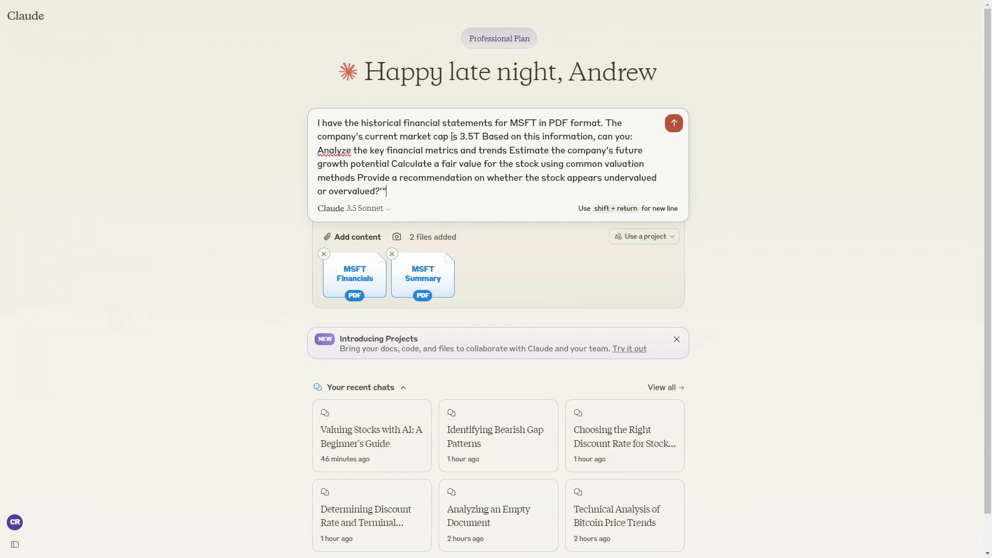
pyautogui.moveTo(459, 137); pyautogui.dragTo(483, 136)
pyautogui.moveTo(386, 153); pyautogui.dragTo(497, 150)
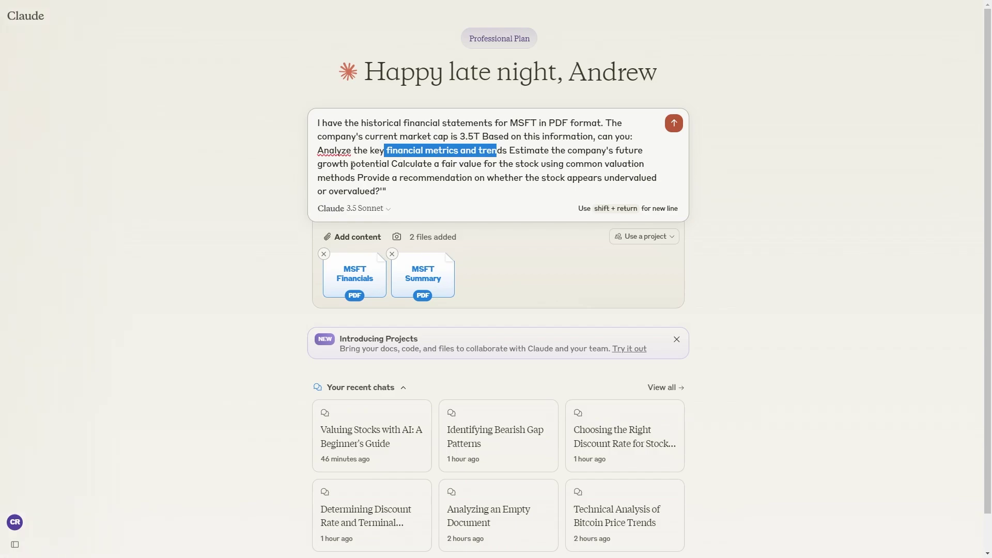
pyautogui.moveTo(352, 165); pyautogui.dragTo(429, 165)
pyautogui.click(433, 164)
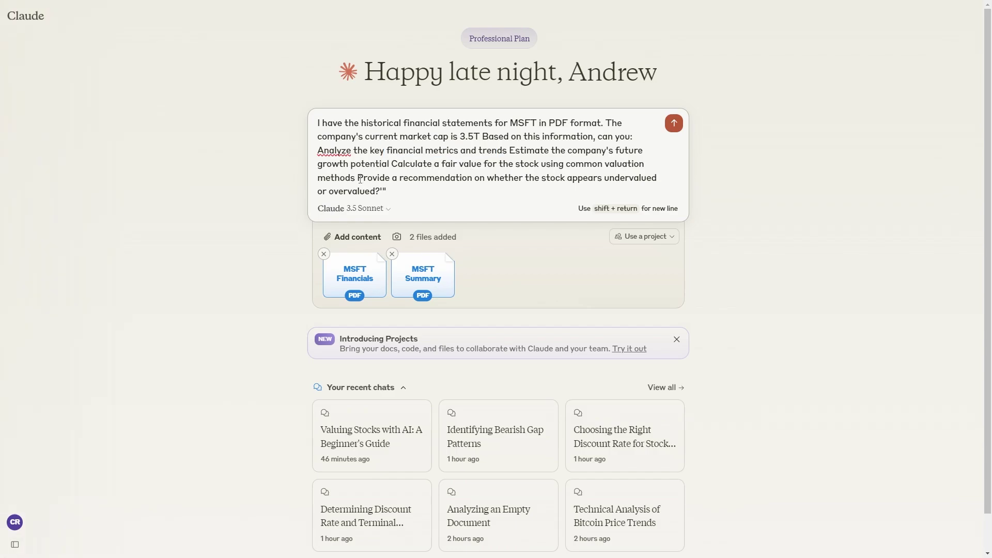
pyautogui.press('BackSpace')
pyautogui.write('.')
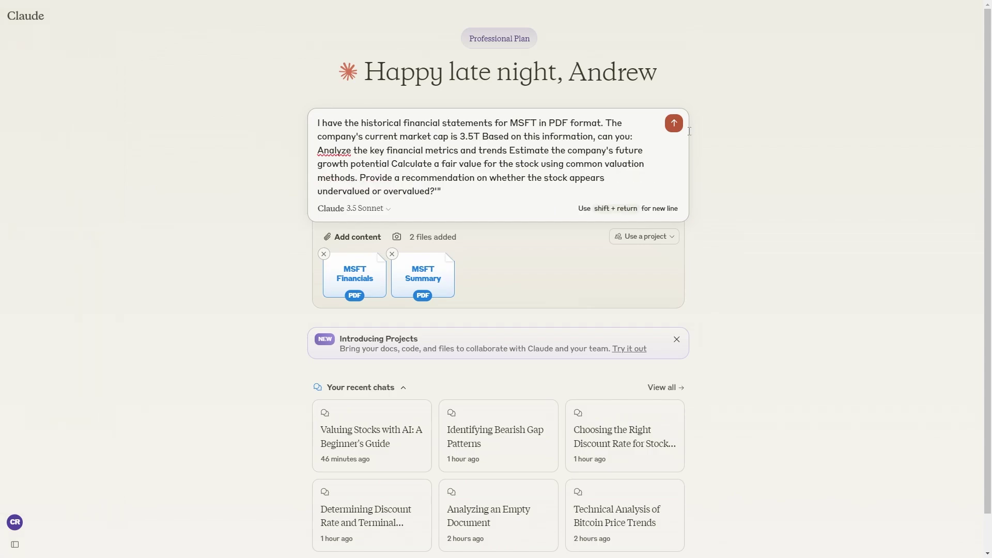
# - Send the MSFT prompt with the PDFs and review the Hold-leaning-Buy reply with its DCF artifact
pyautogui.click(673, 125)
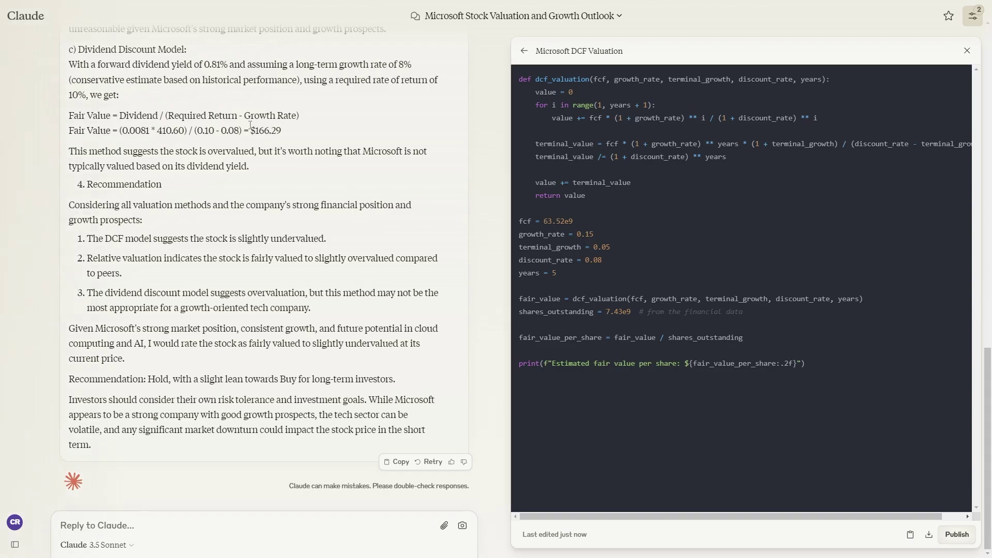
pyautogui.scroll(4, 98, 155)
pyautogui.scroll(3, 94, 165)
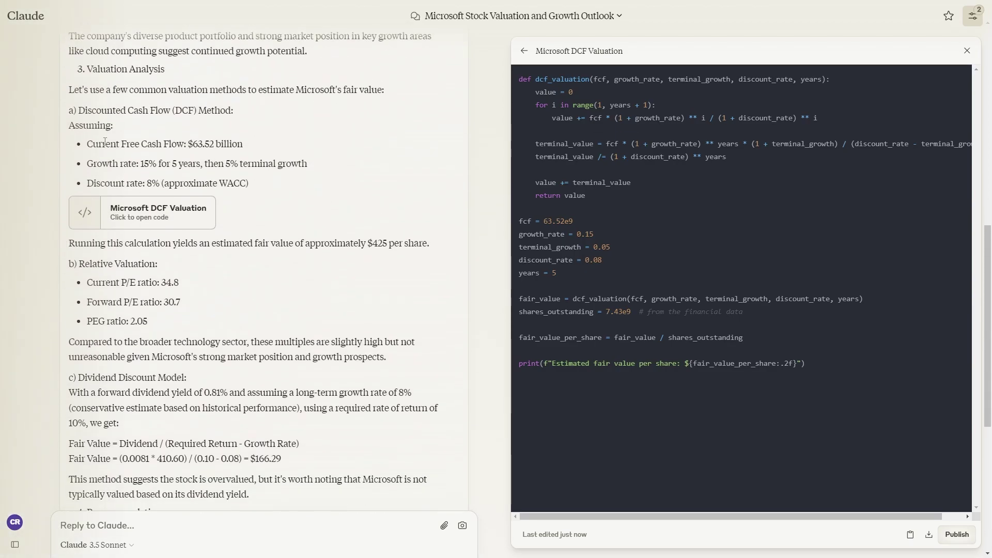
pyautogui.scroll(9, 106, 144)
pyautogui.scroll(-1, 106, 144)
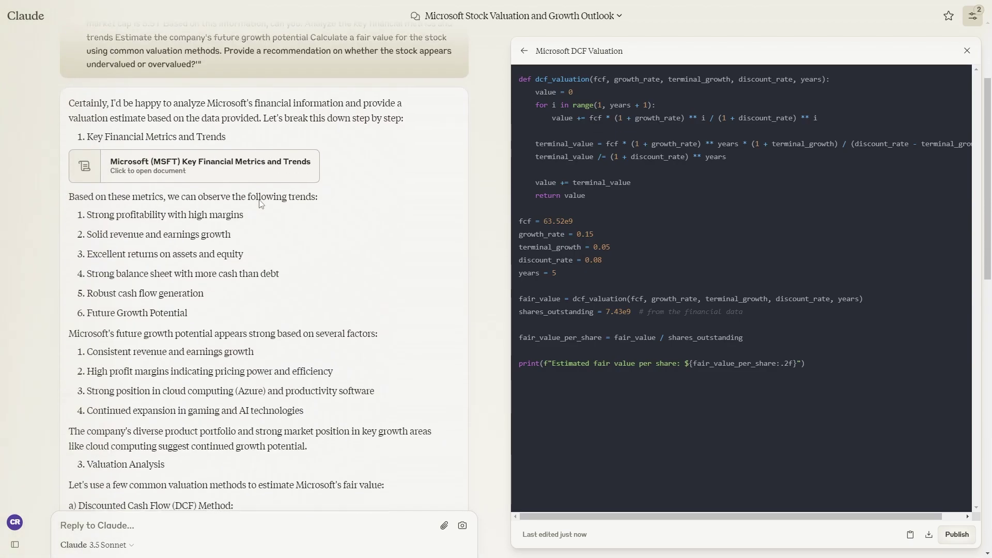
# - Open the Key Financial Metrics and Trends document and underline the five observed trends
pyautogui.click(207, 165)
pyautogui.scroll(6, 565, 148)
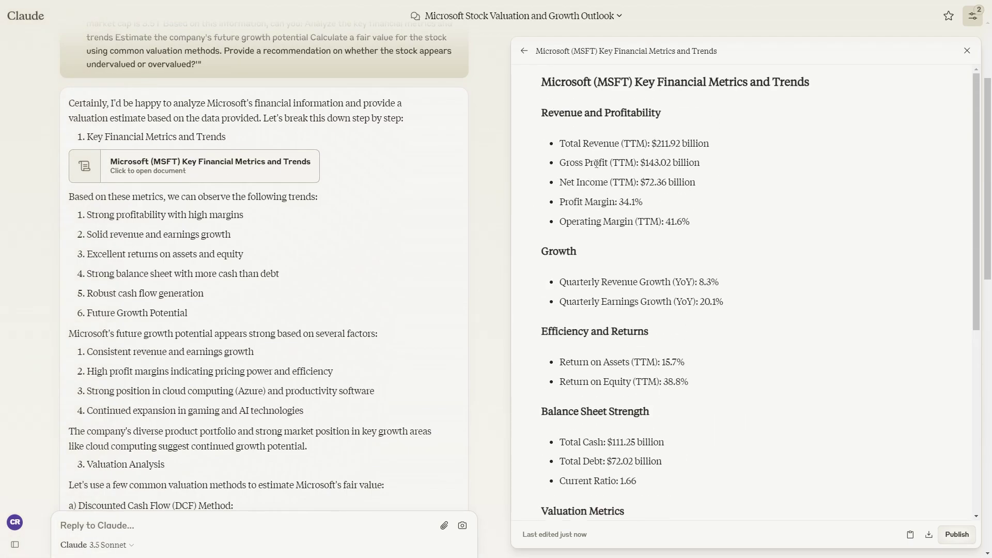
pyautogui.scroll(-6, 565, 149)
pyautogui.scroll(-5, 258, 161)
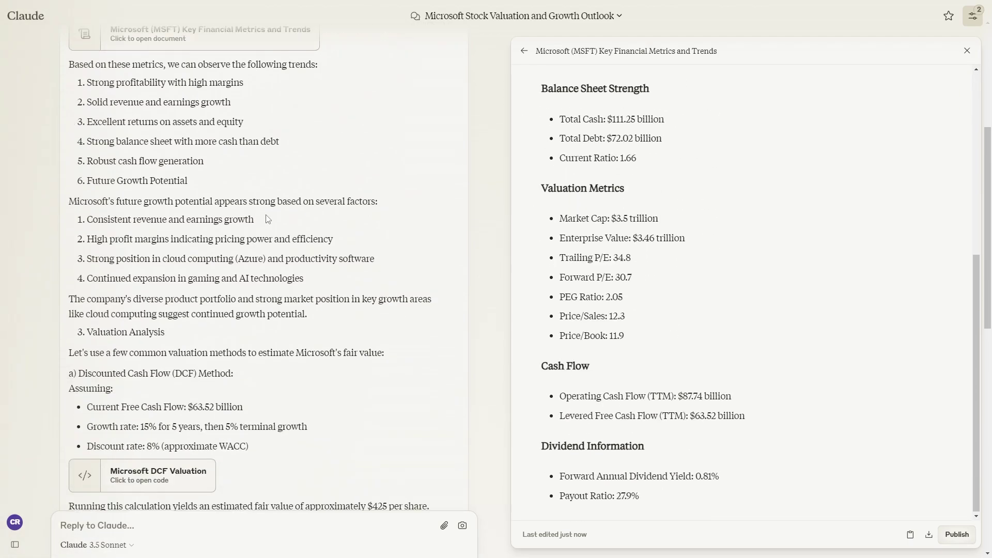
pyautogui.scroll(7, 95, 162)
pyautogui.scroll(-2, 95, 162)
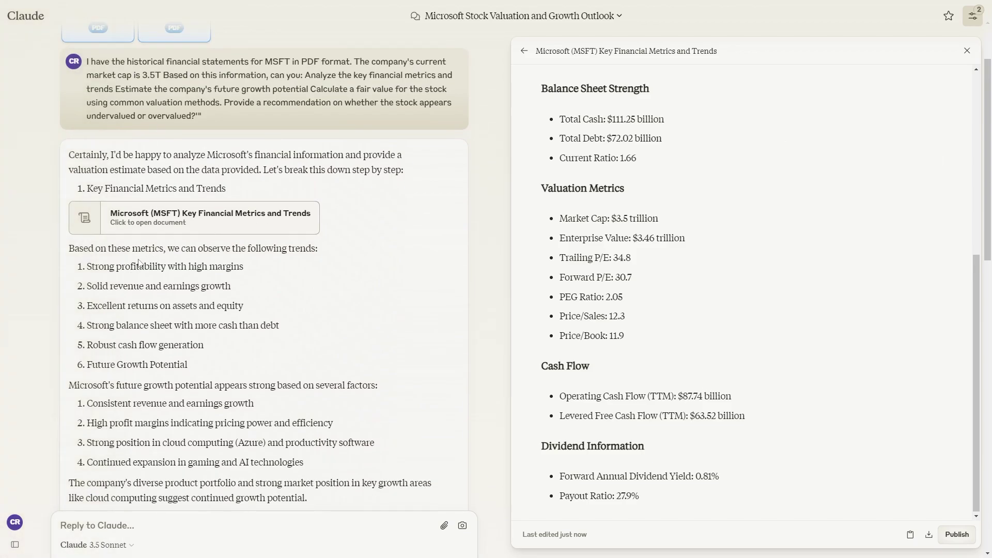
pyautogui.moveTo(96, 255); pyautogui.dragTo(317, 255)
pyautogui.moveTo(84, 273); pyautogui.dragTo(245, 276)
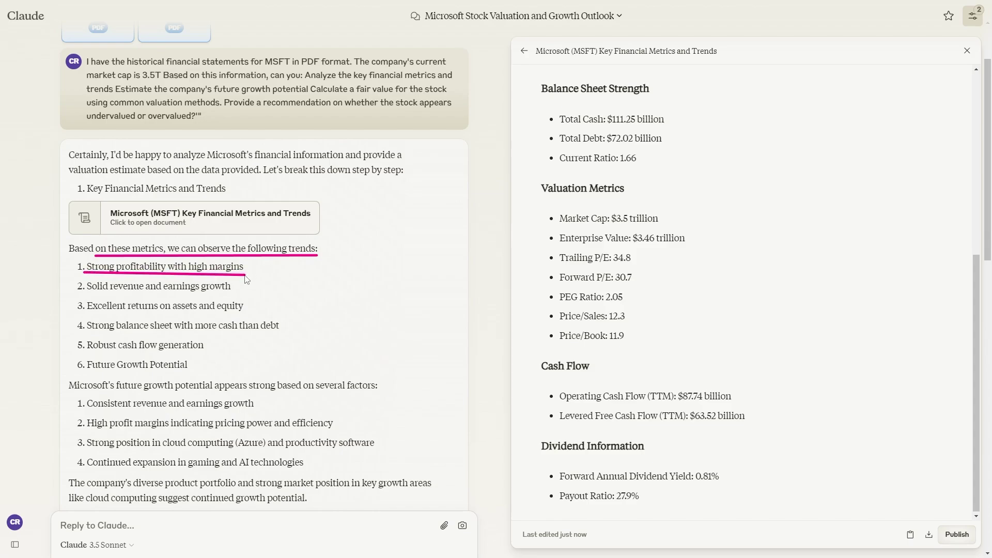
pyautogui.moveTo(84, 296); pyautogui.dragTo(230, 296)
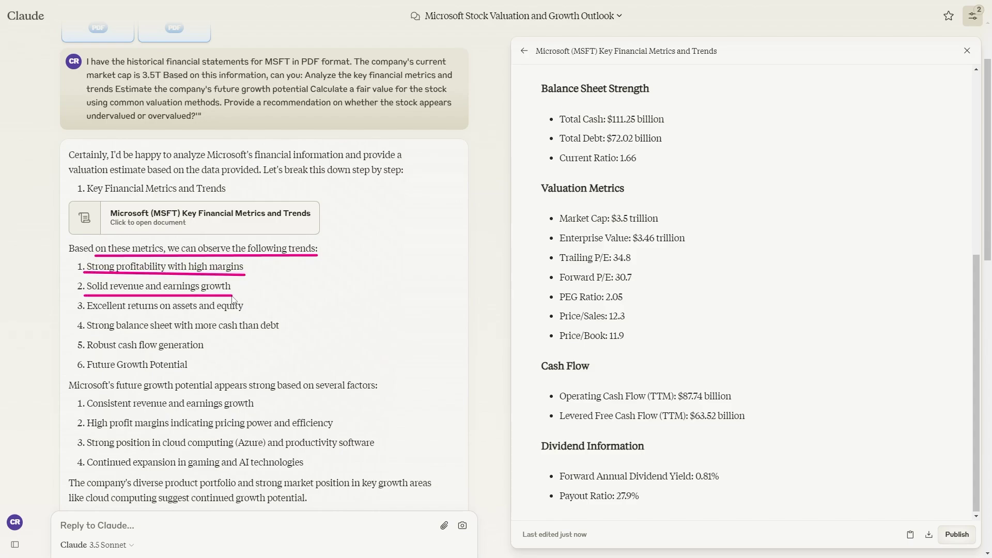
pyautogui.moveTo(84, 312); pyautogui.dragTo(243, 312)
pyautogui.moveTo(87, 341); pyautogui.dragTo(282, 336)
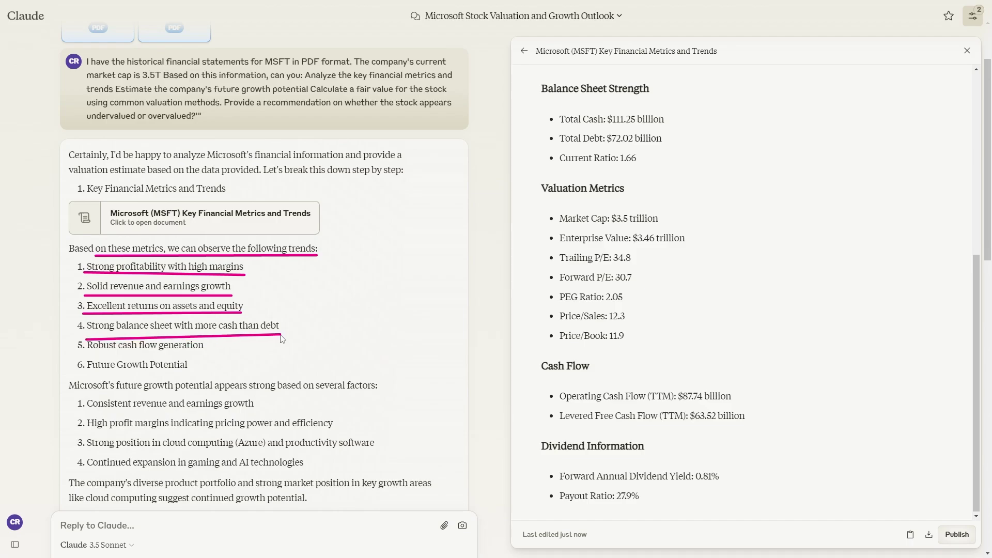
pyautogui.moveTo(89, 351); pyautogui.dragTo(208, 357)
pyautogui.moveTo(86, 375); pyautogui.dragTo(177, 376)
# - Underline the growth factors: revenue growth, profit margins, cloud position, gaming and AI expansion
pyautogui.scroll(-7, 185, 372)
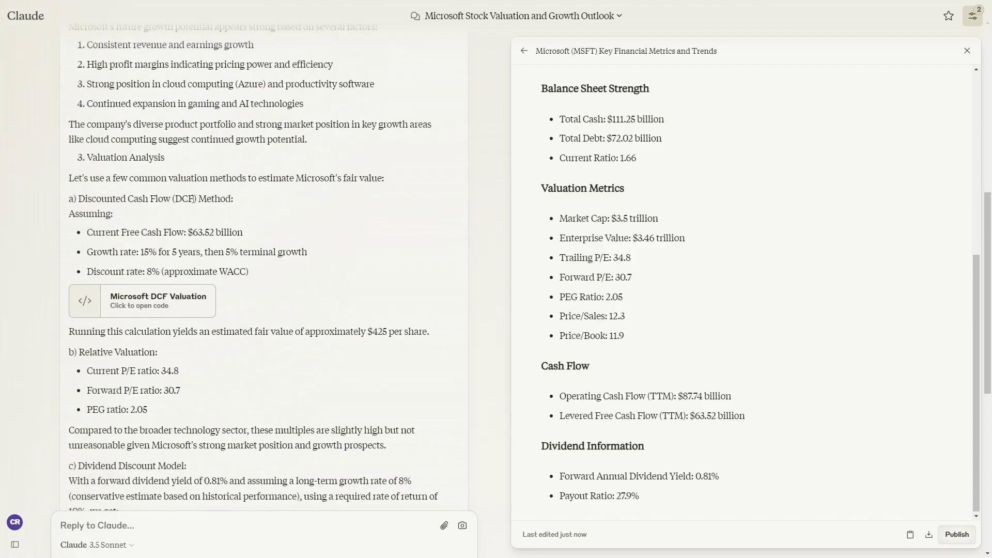
pyautogui.scroll(2, 185, 372)
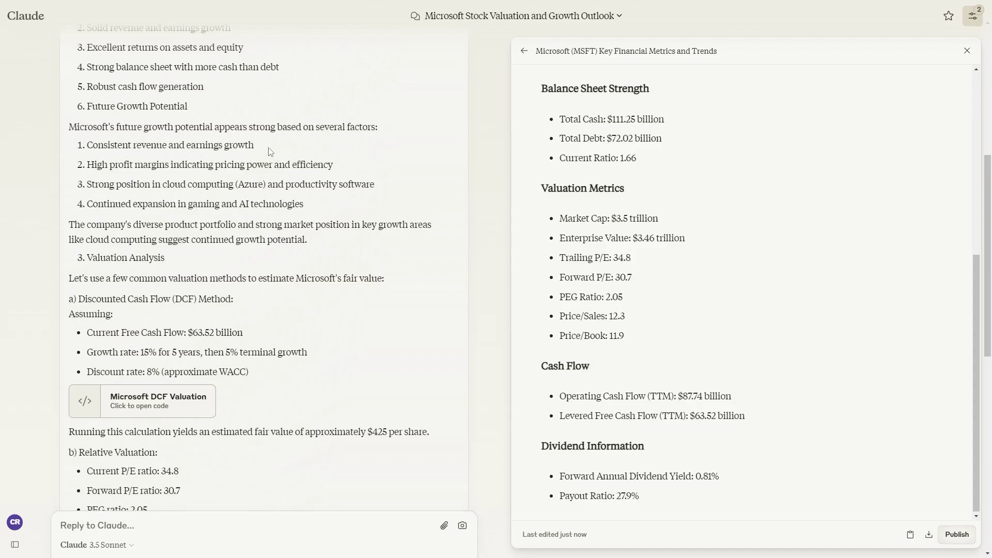
pyautogui.moveTo(83, 153); pyautogui.dragTo(259, 154)
pyautogui.moveTo(84, 176); pyautogui.dragTo(332, 177)
pyautogui.moveTo(85, 196); pyautogui.dragTo(387, 198)
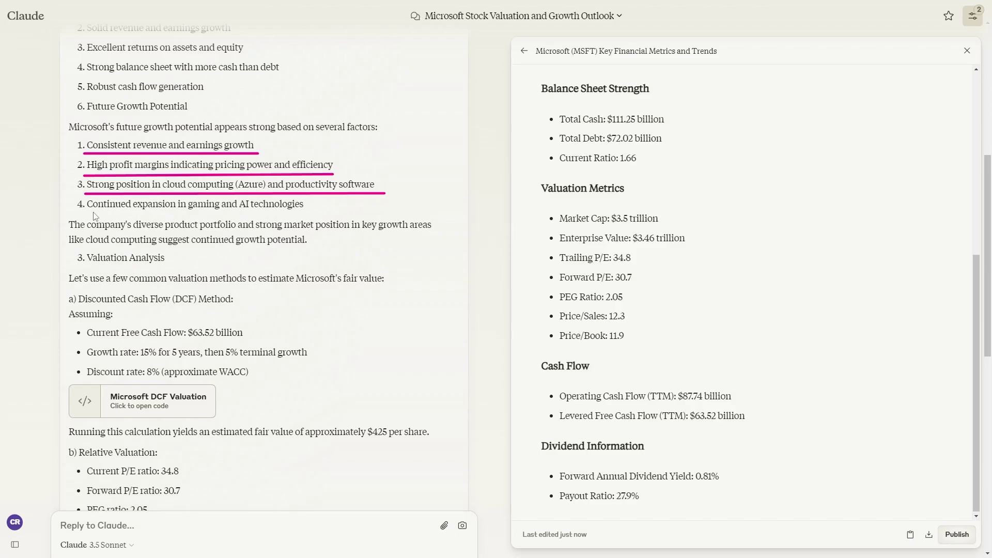
pyautogui.moveTo(87, 214); pyautogui.dragTo(306, 213)
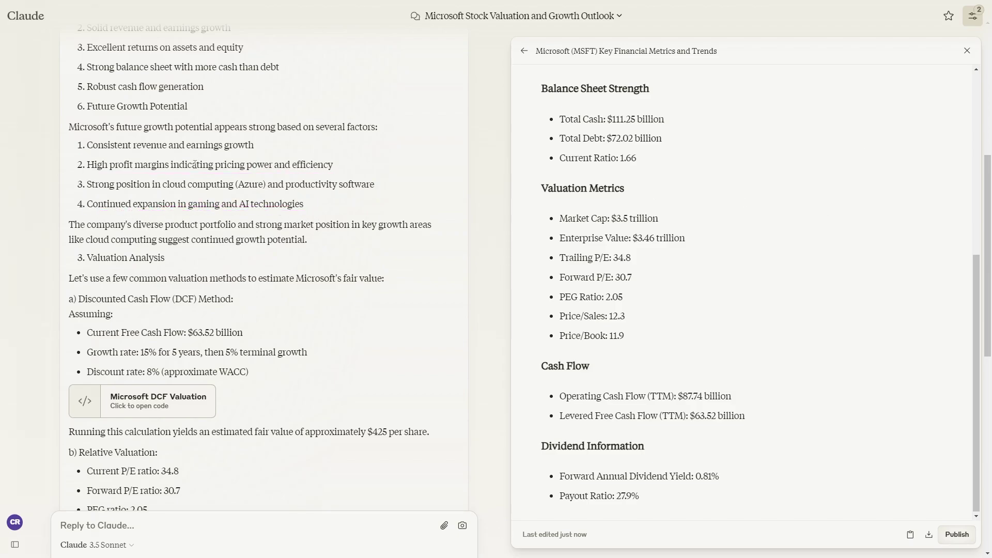
pyautogui.scroll(-2, 238, 181)
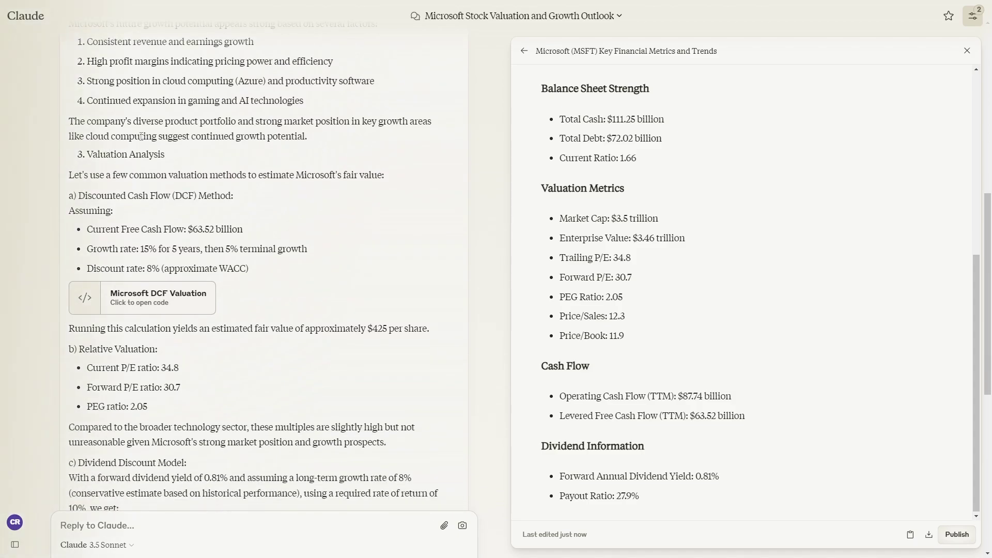
pyautogui.moveTo(87, 155); pyautogui.dragTo(176, 161)
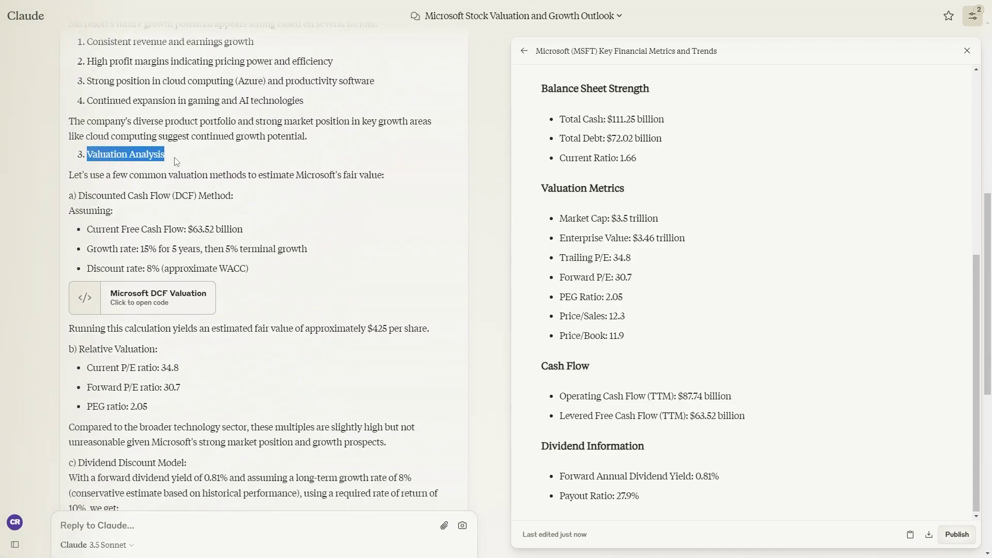
pyautogui.click(109, 178)
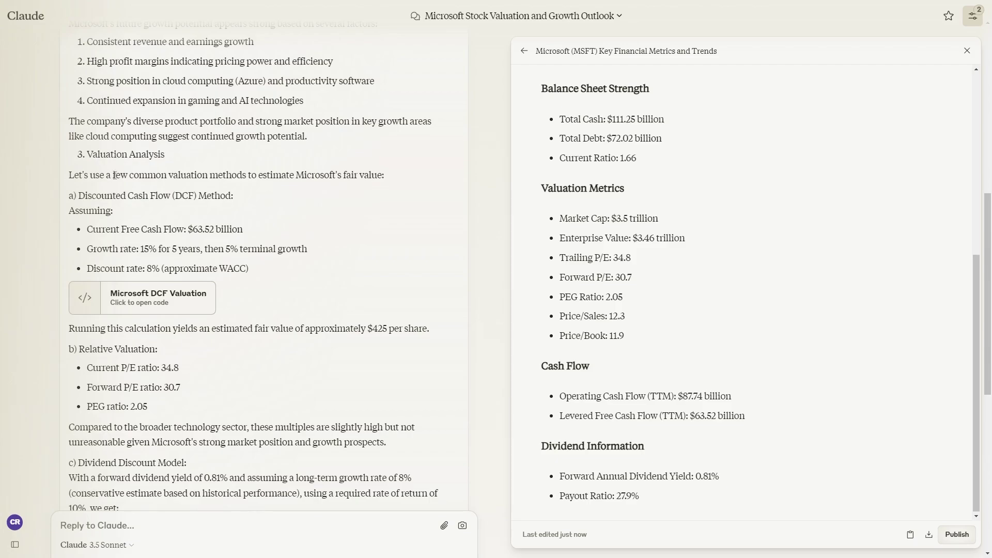
pyautogui.moveTo(114, 176); pyautogui.dragTo(397, 180)
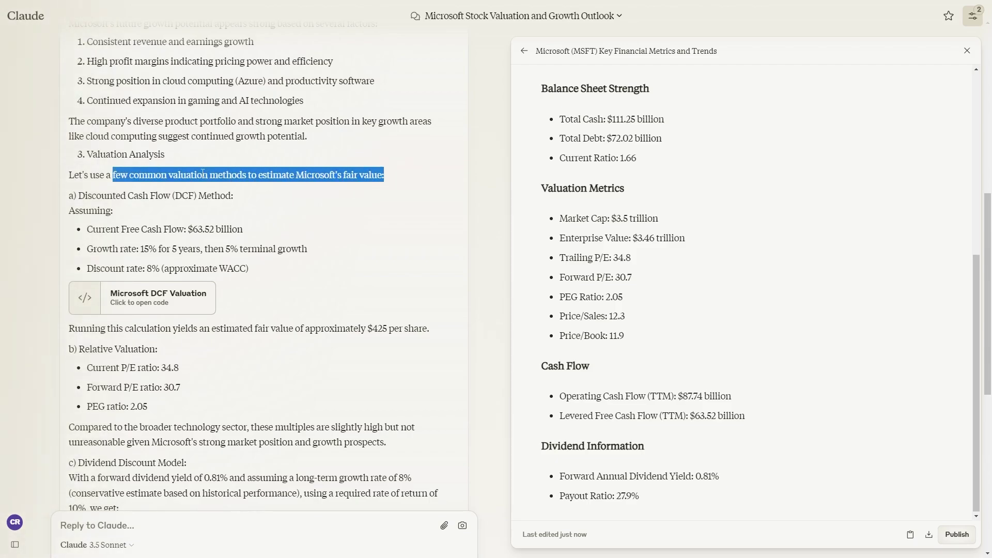
pyautogui.scroll(-1, 216, 173)
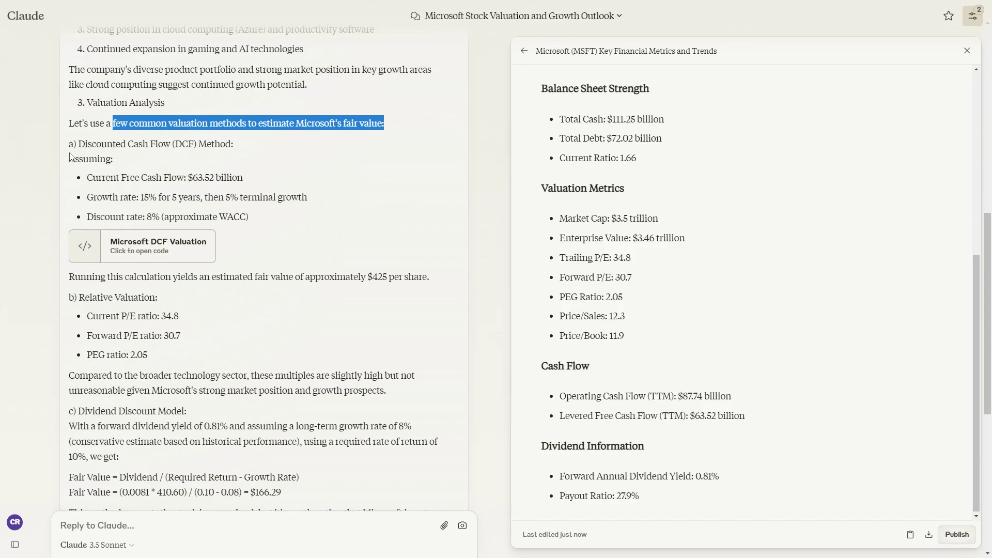
pyautogui.moveTo(71, 153); pyautogui.dragTo(237, 152)
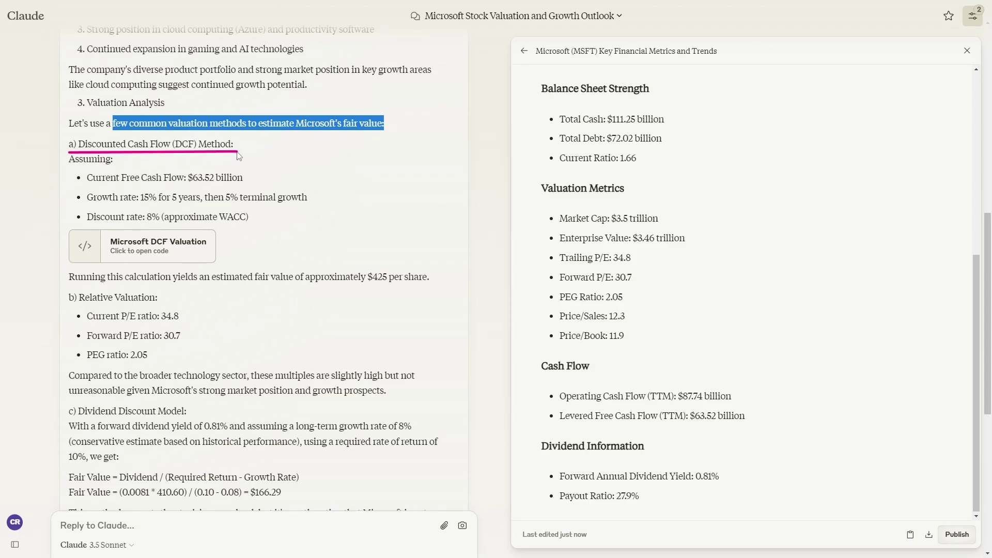
pyautogui.moveTo(86, 184); pyautogui.dragTo(242, 185)
pyautogui.moveTo(85, 207); pyautogui.dragTo(312, 209)
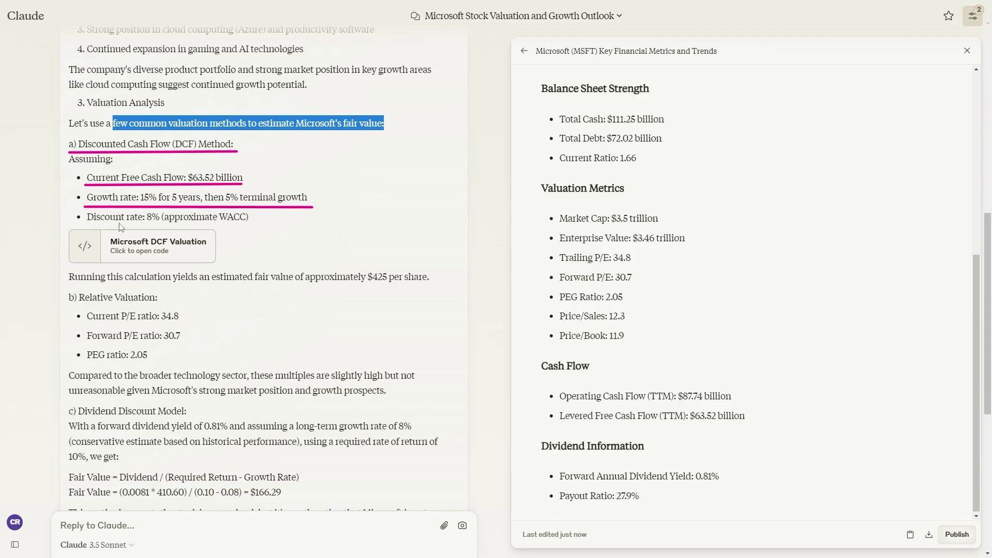
pyautogui.moveTo(82, 224); pyautogui.dragTo(249, 225)
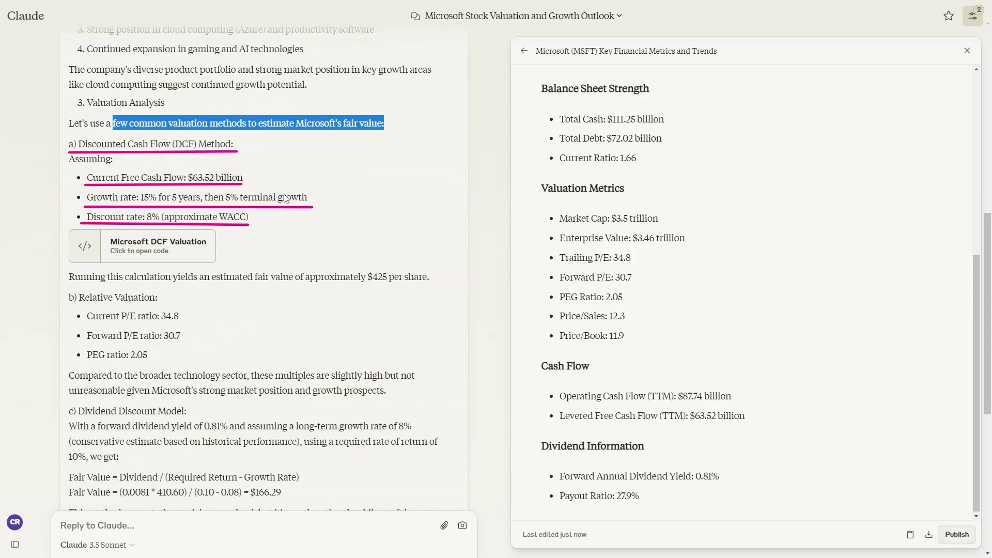
pyautogui.scroll(-2, 143, 176)
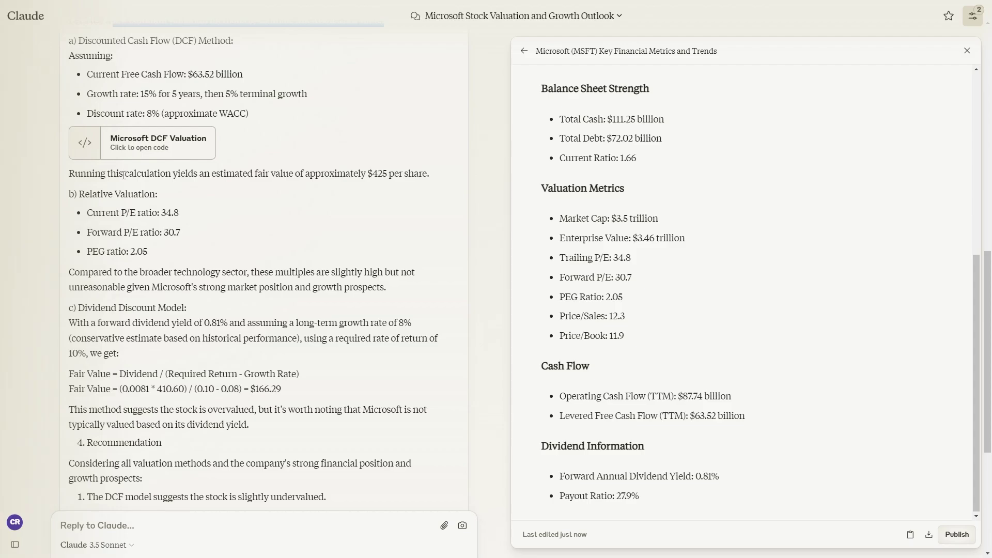
pyautogui.moveTo(211, 175); pyautogui.dragTo(434, 182)
pyautogui.click(376, 174)
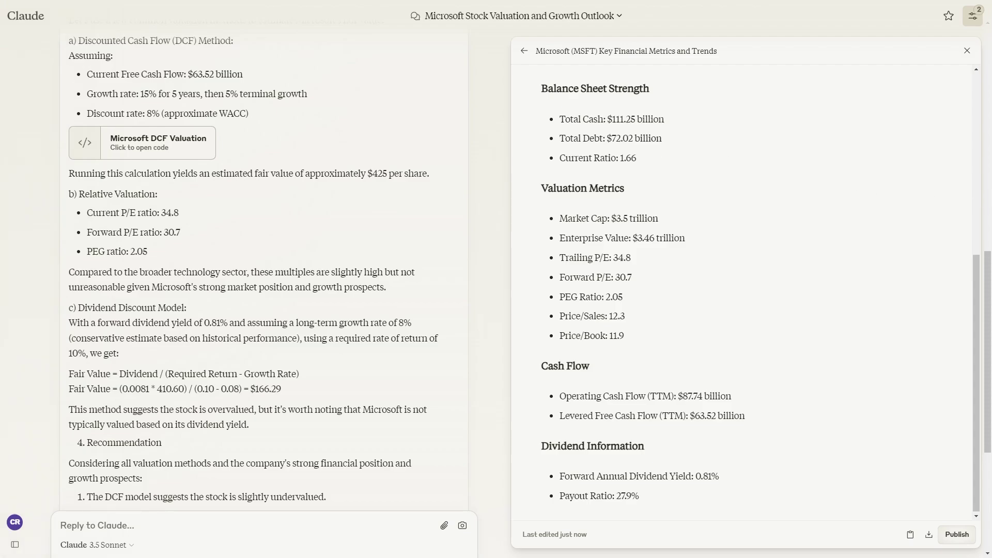
pyautogui.moveTo(364, 182); pyautogui.dragTo(428, 182)
pyautogui.moveTo(60, 49); pyautogui.dragTo(231, 49)
pyautogui.moveTo(69, 206); pyautogui.dragTo(167, 206)
pyautogui.moveTo(80, 223); pyautogui.dragTo(187, 222)
pyautogui.moveTo(75, 239); pyautogui.dragTo(194, 238)
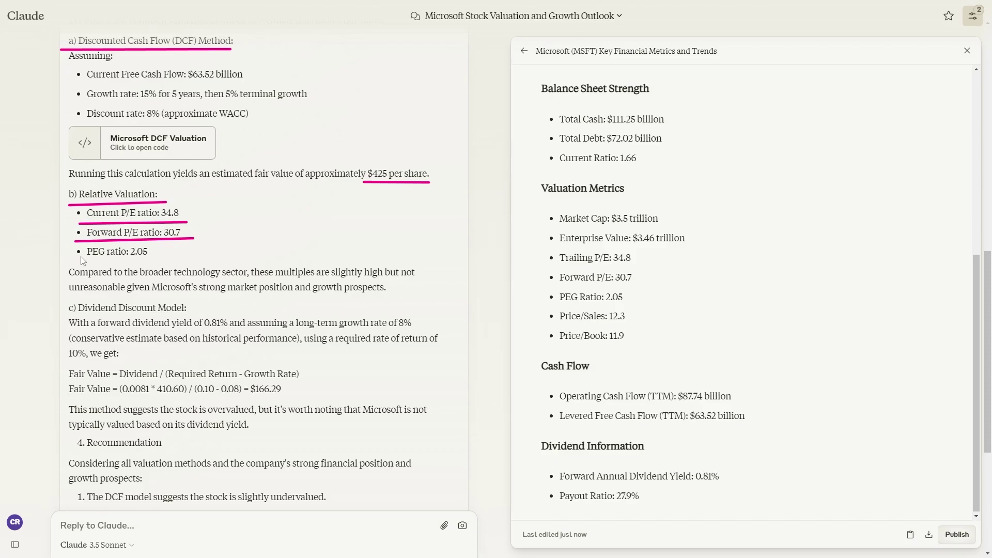
pyautogui.moveTo(74, 260)
pyautogui.mouseDown()
pyautogui.moveTo(151, 259)
pyautogui.moveTo(249, 279)
pyautogui.moveTo(407, 280)
pyautogui.mouseUp()
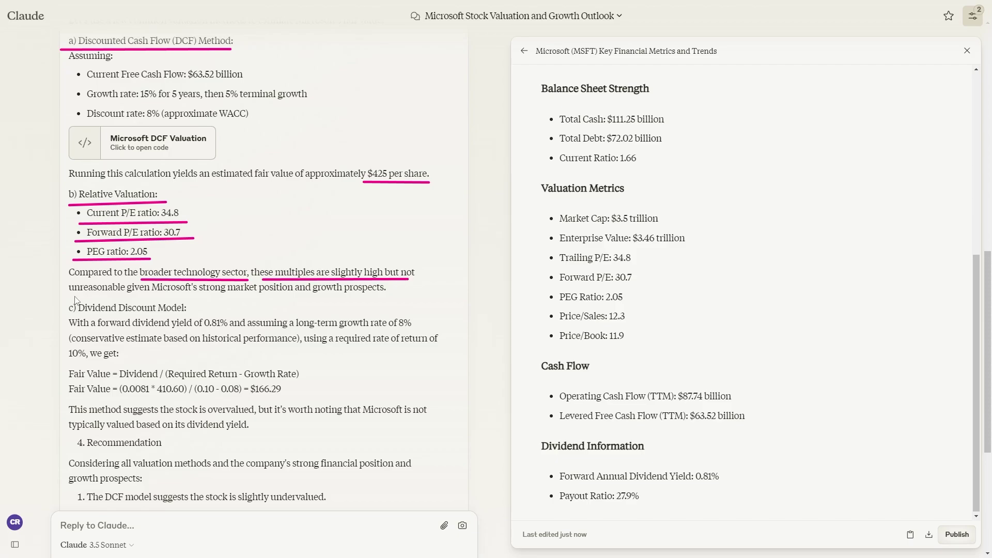
pyautogui.moveTo(68, 295); pyautogui.dragTo(400, 296)
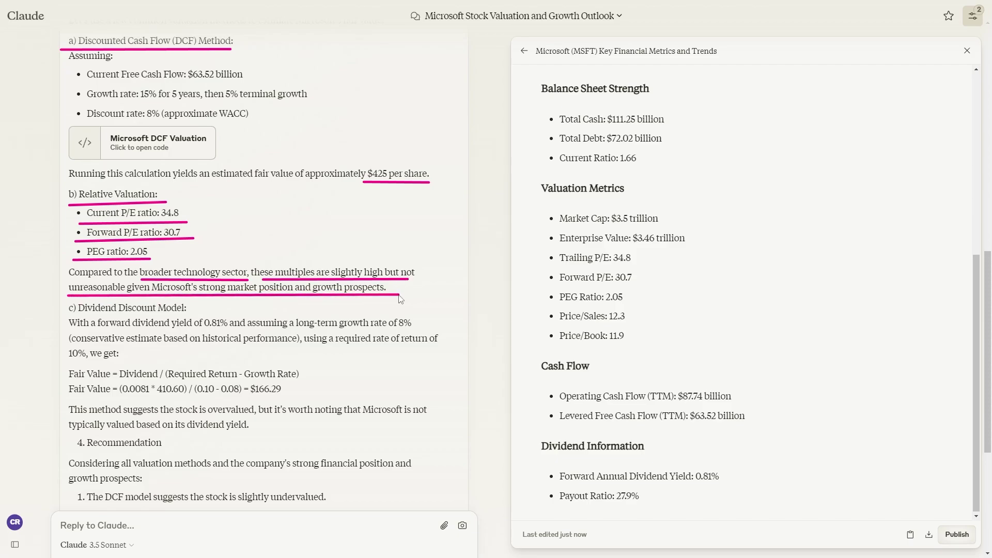
pyautogui.scroll(-3, 264, 269)
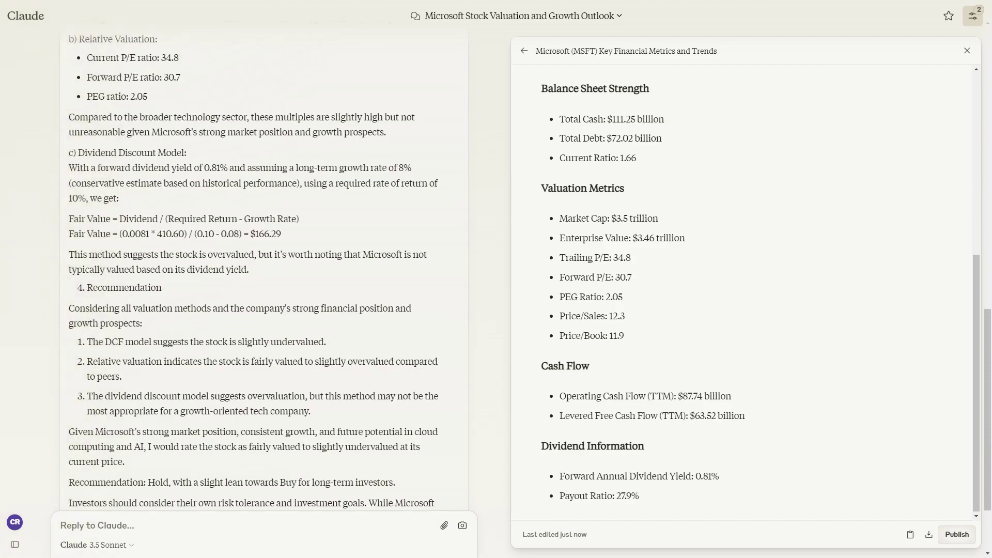
pyautogui.moveTo(67, 161); pyautogui.dragTo(195, 161)
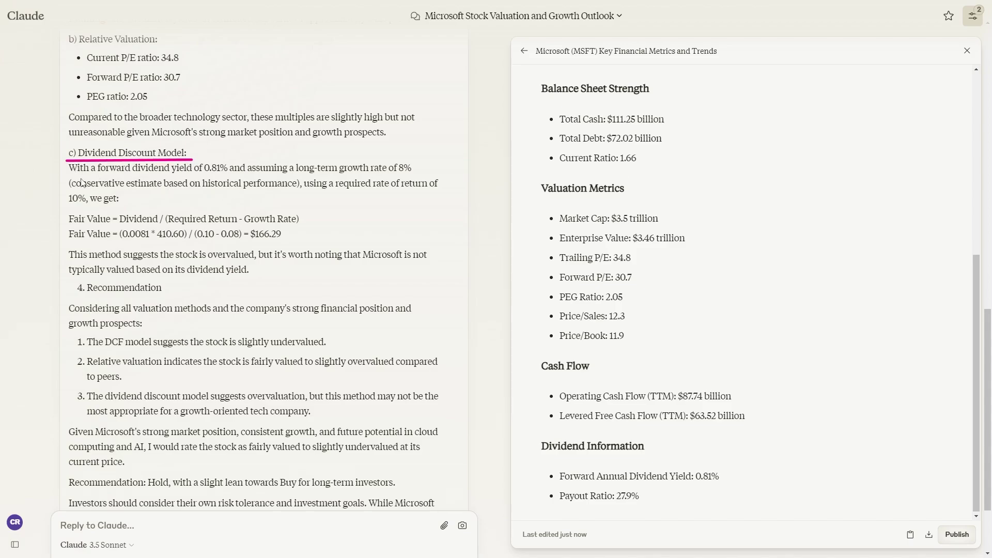
pyautogui.moveTo(68, 178); pyautogui.dragTo(418, 174)
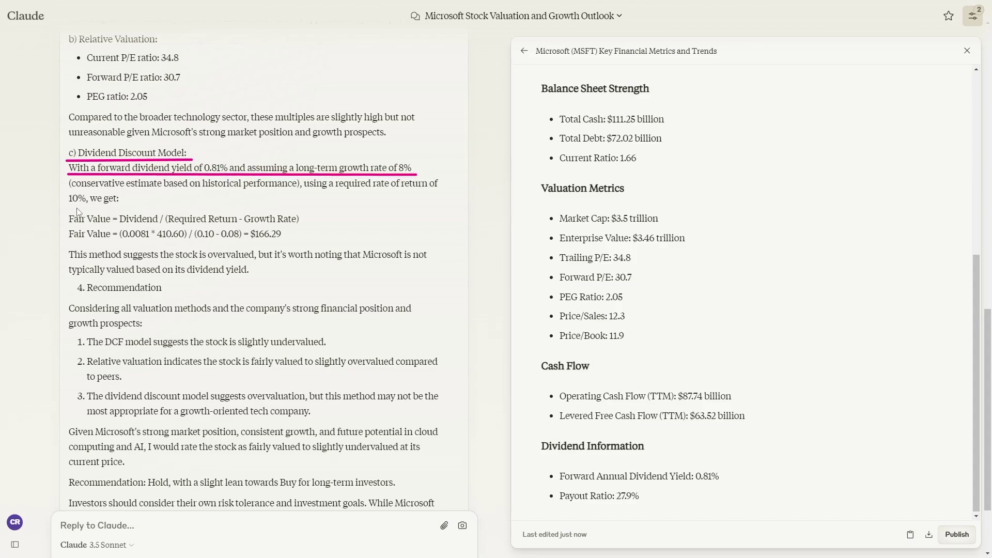
pyautogui.moveTo(245, 241); pyautogui.dragTo(281, 241)
pyautogui.moveTo(288, 261); pyautogui.dragTo(430, 261)
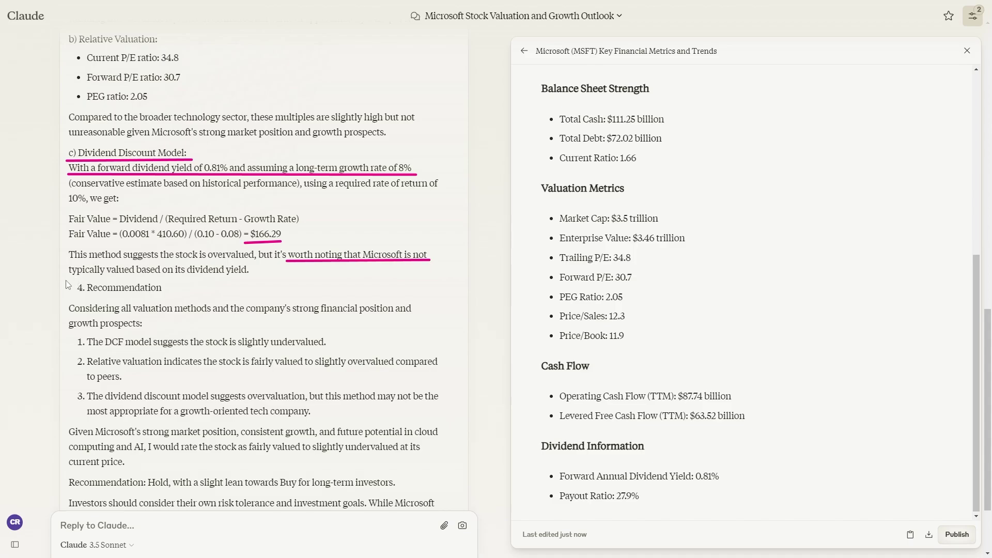
pyautogui.moveTo(69, 279); pyautogui.dragTo(245, 279)
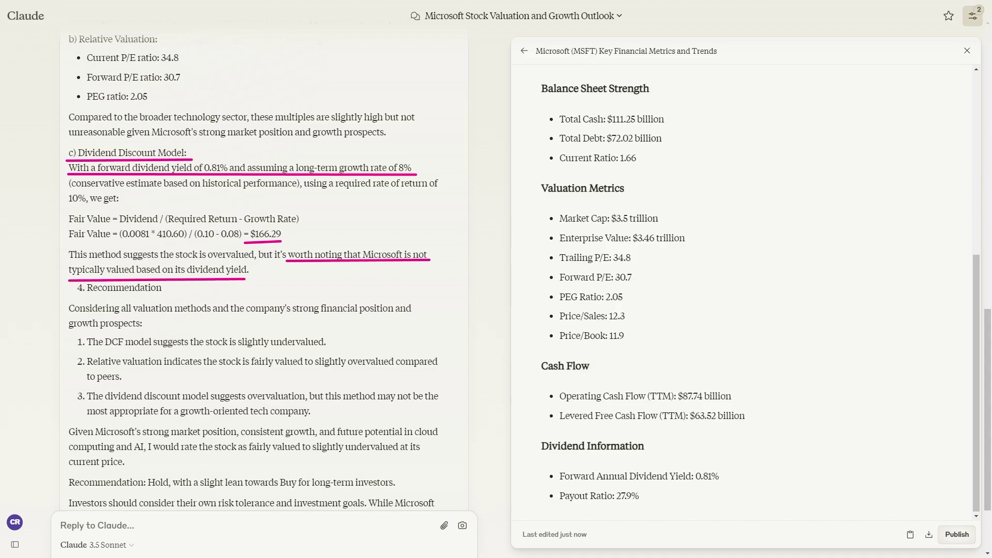
pyautogui.moveTo(343, 216); pyautogui.dragTo(290, 234)
pyautogui.hotkey('ctrl', 'z')
pyautogui.hotkey('ctrl', 'z')
pyautogui.press('Escape')
pyautogui.scroll(-2, 264, 258)
pyautogui.moveTo(73, 194); pyautogui.dragTo(160, 192)
pyautogui.moveTo(61, 211); pyautogui.dragTo(400, 212)
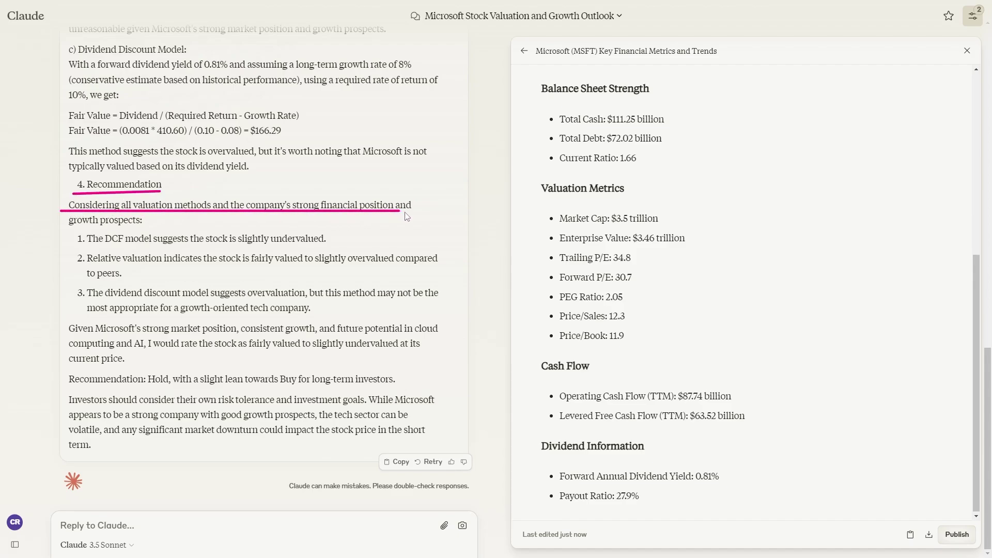
pyautogui.moveTo(81, 228); pyautogui.dragTo(145, 227)
pyautogui.moveTo(205, 247); pyautogui.dragTo(332, 250)
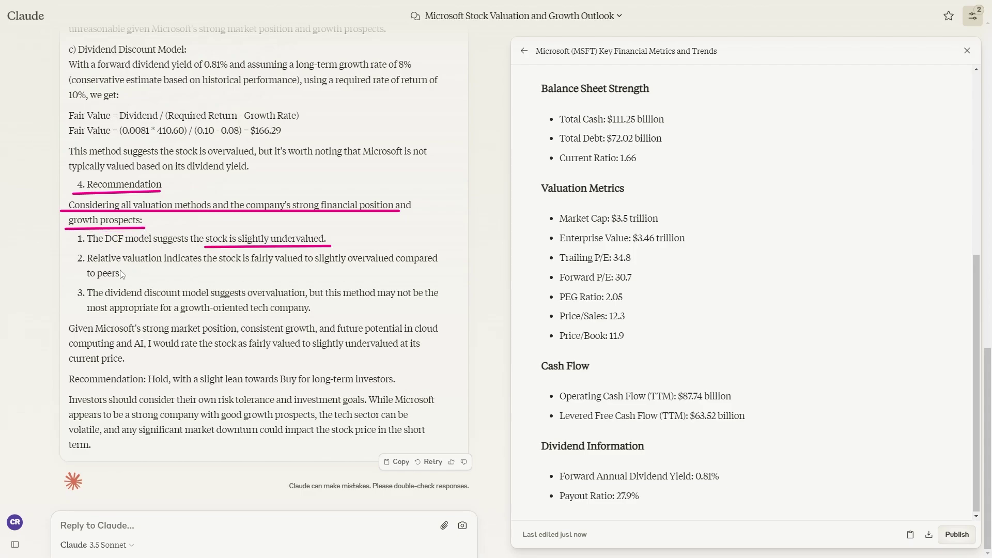
pyautogui.moveTo(179, 268); pyautogui.dragTo(436, 269)
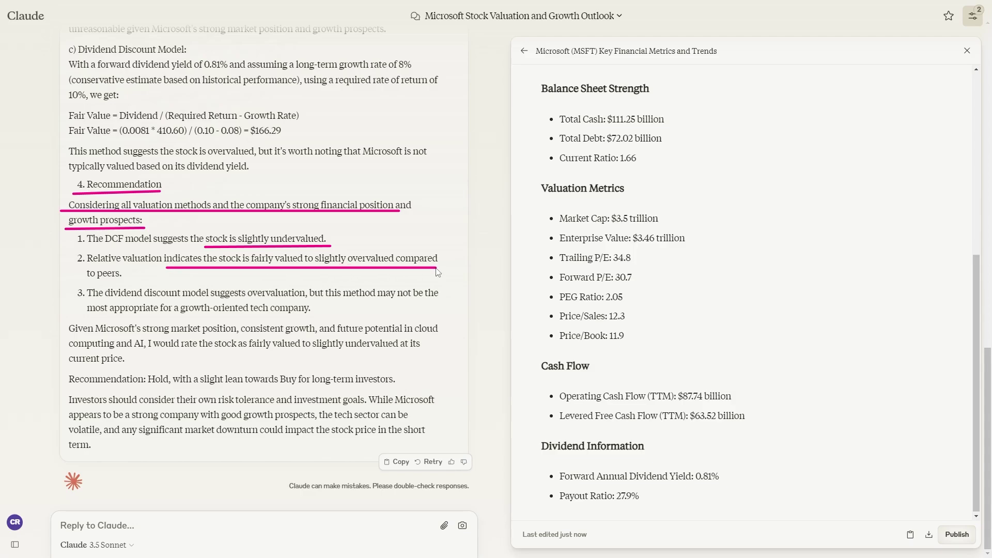
pyautogui.moveTo(88, 300); pyautogui.dragTo(298, 300)
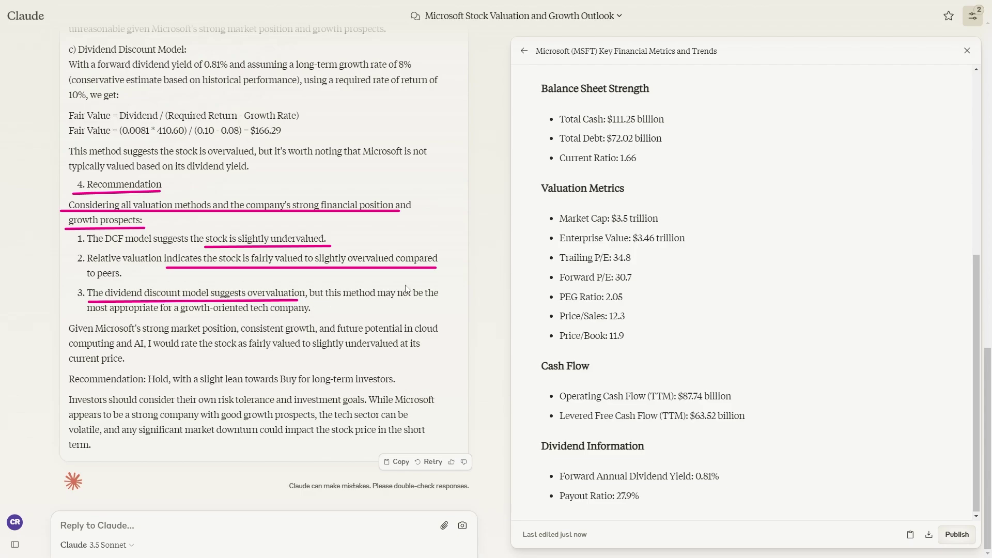
pyautogui.moveTo(89, 315); pyautogui.dragTo(313, 317)
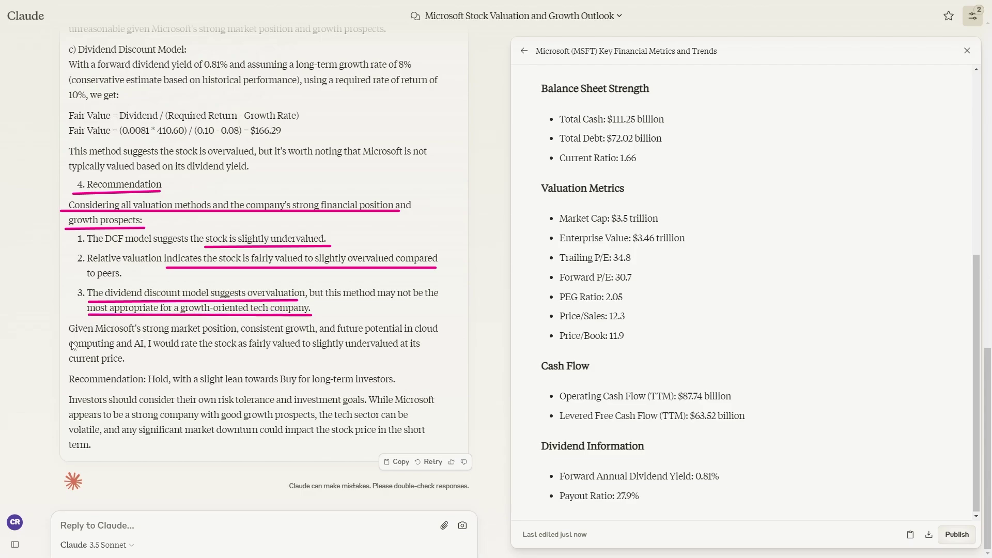
pyautogui.moveTo(69, 336); pyautogui.dragTo(432, 340)
pyautogui.moveTo(117, 351); pyautogui.dragTo(336, 351)
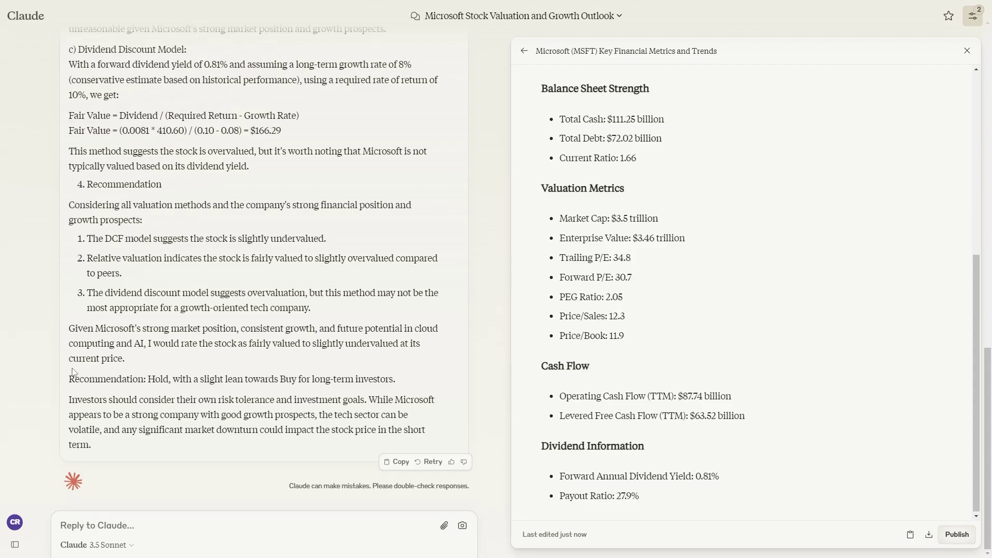
pyautogui.moveTo(65, 374); pyautogui.dragTo(404, 394)
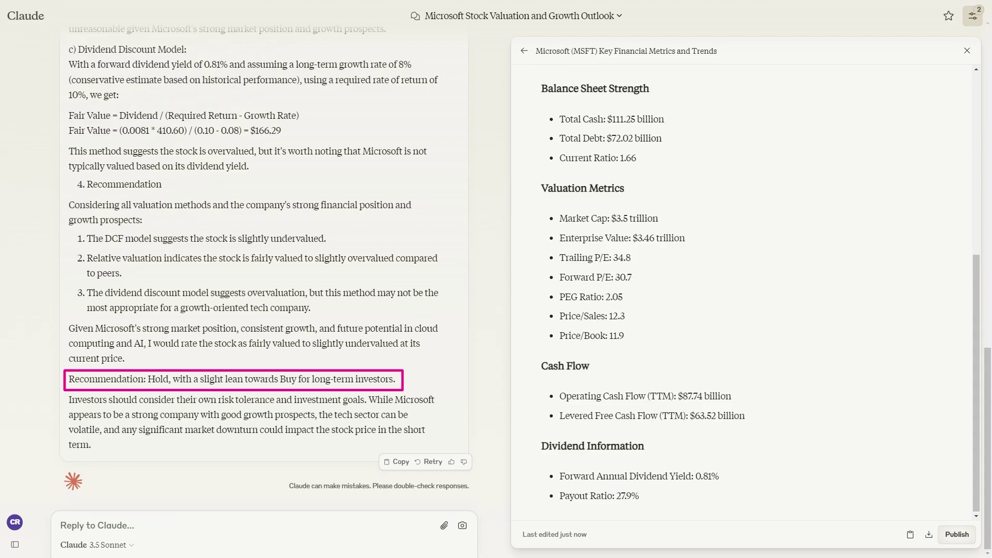
pyautogui.scroll(15, 263, 258)
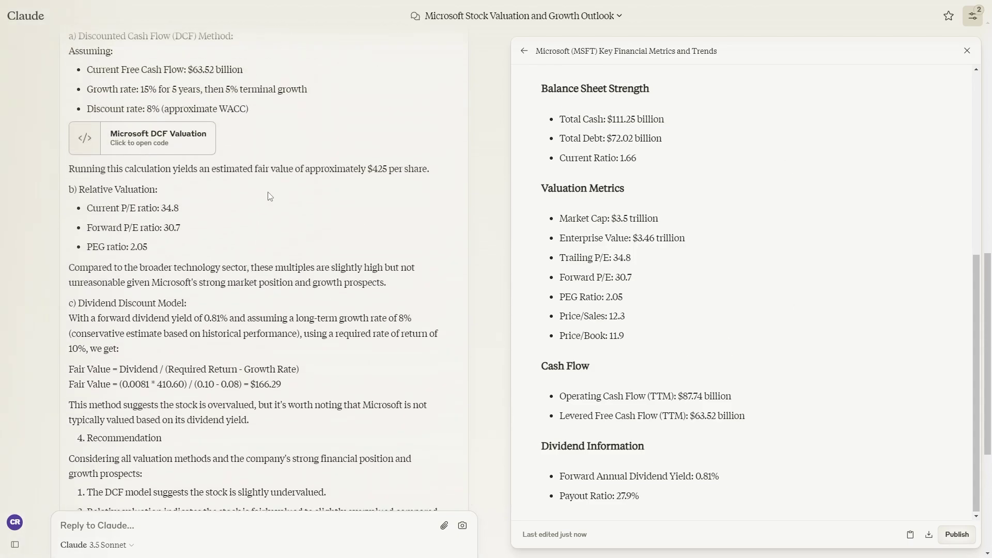
pyautogui.scroll(6, 581, 203)
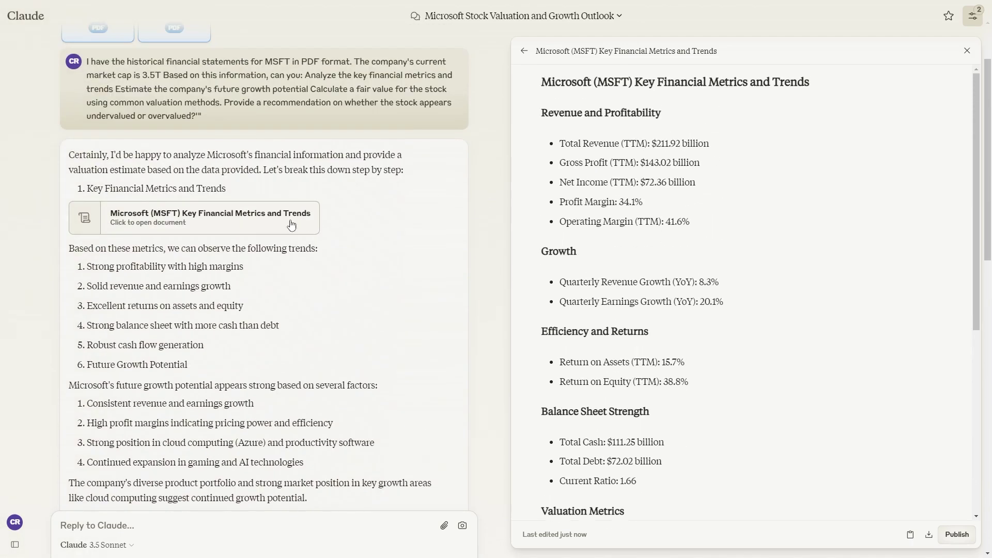
pyautogui.scroll(-15, 280, 219)
pyautogui.scroll(6, 180, 268)
pyautogui.scroll(-10, 259, 269)
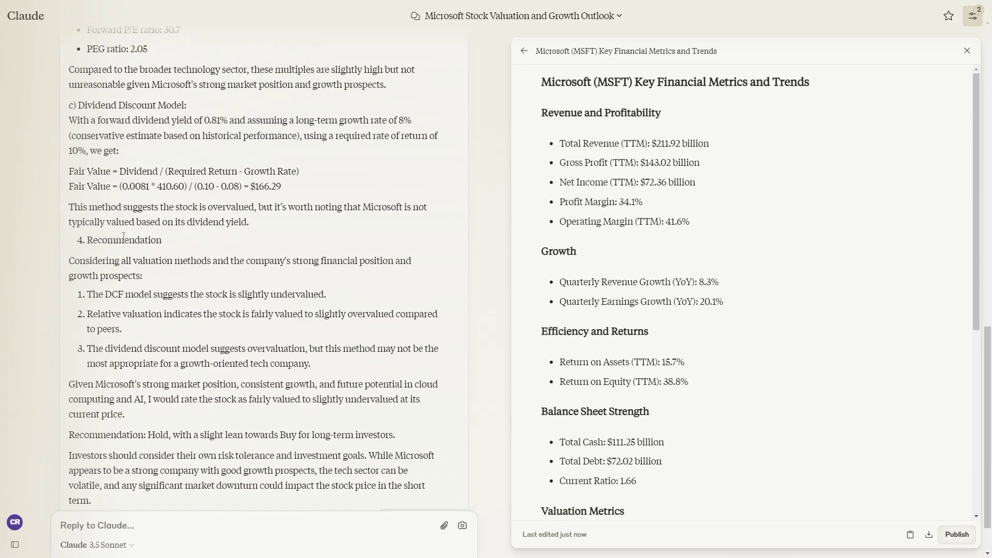
pyautogui.scroll(6, 327, 270)
pyautogui.scroll(-6, 744, 289)
pyautogui.scroll(-6, 327, 270)
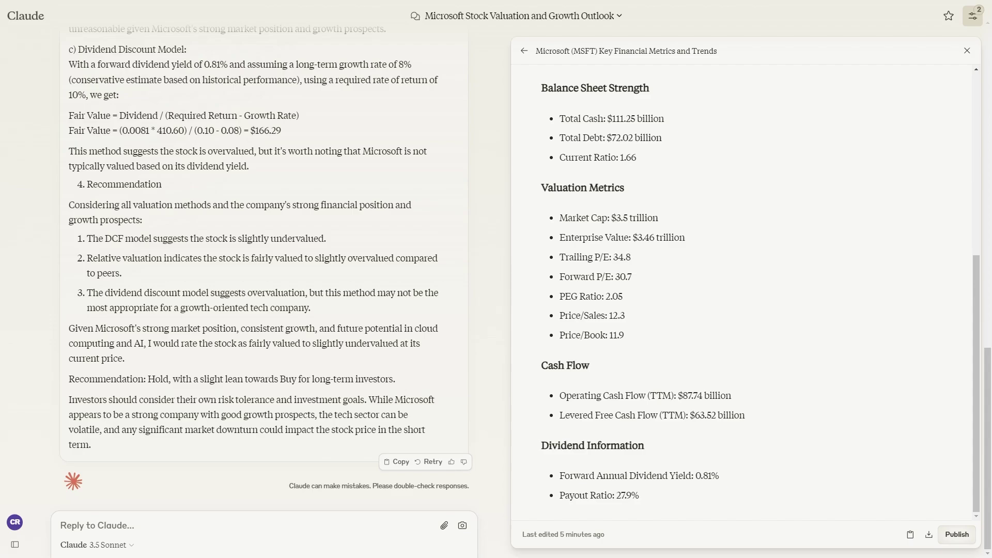
# - Paste the DCF follow-up asking for discount rate (3.85% risk-free), terminal growth and valuation verdict
pyautogui.hotkey('ctrl', 'v')
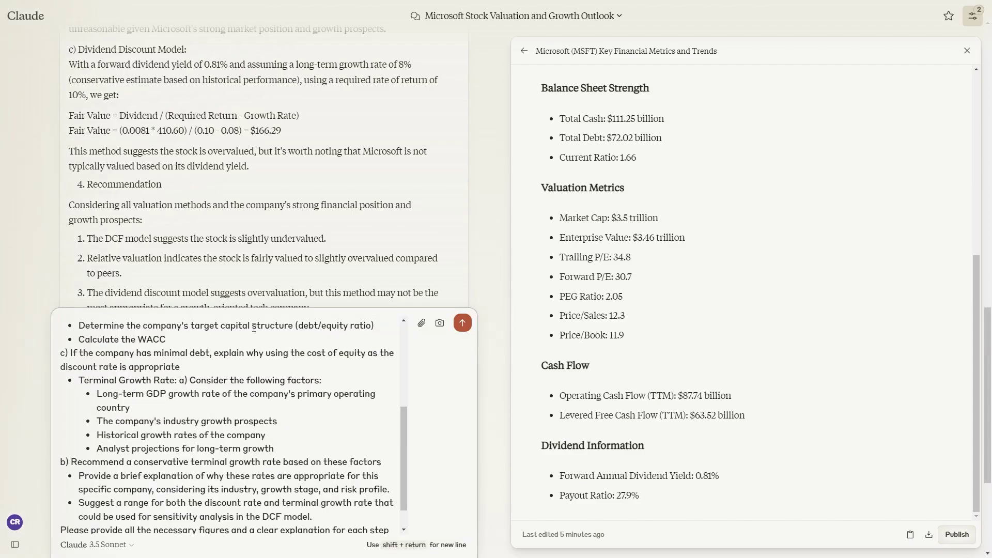
pyautogui.scroll(-4, 231, 253)
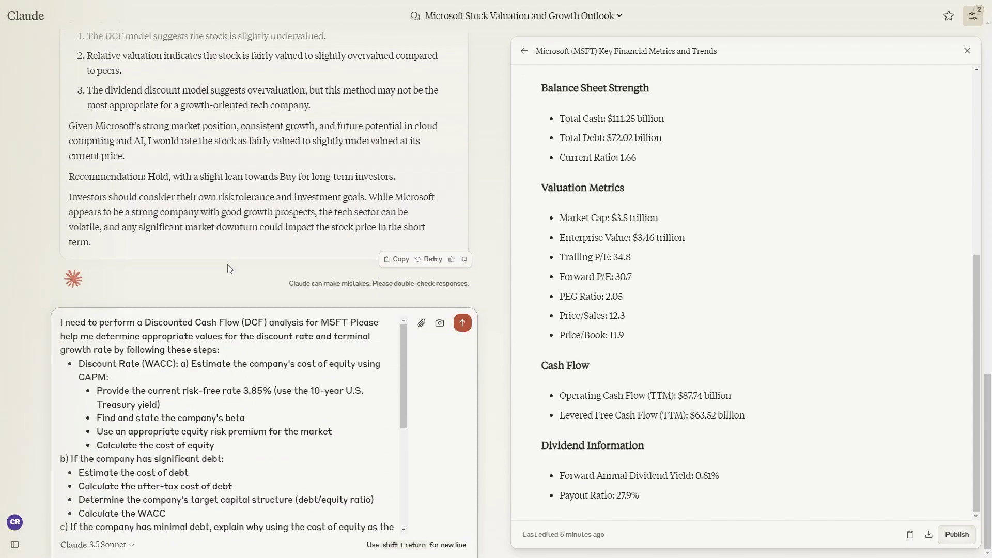
pyautogui.moveTo(101, 325); pyautogui.dragTo(216, 324)
pyautogui.click(249, 323)
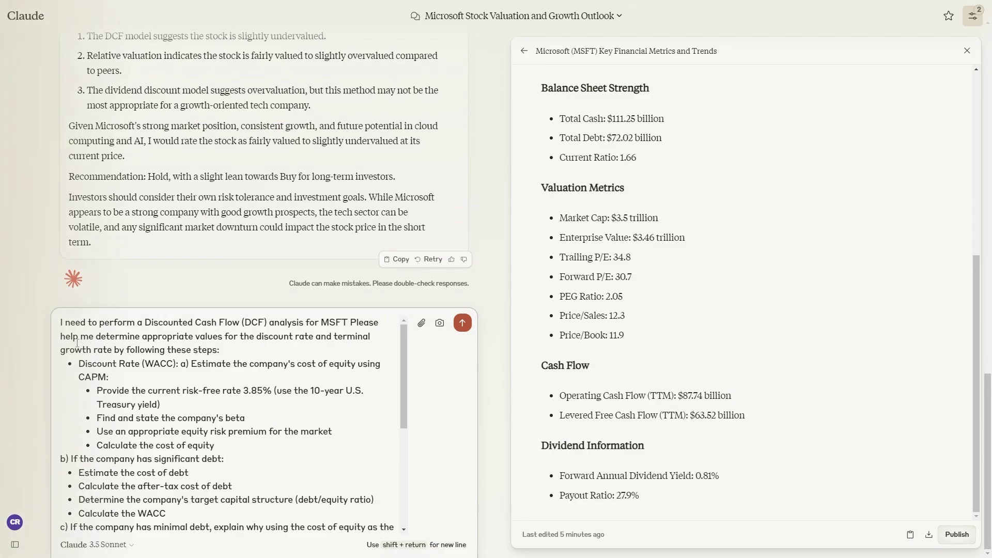
pyautogui.moveTo(77, 342); pyautogui.dragTo(347, 337)
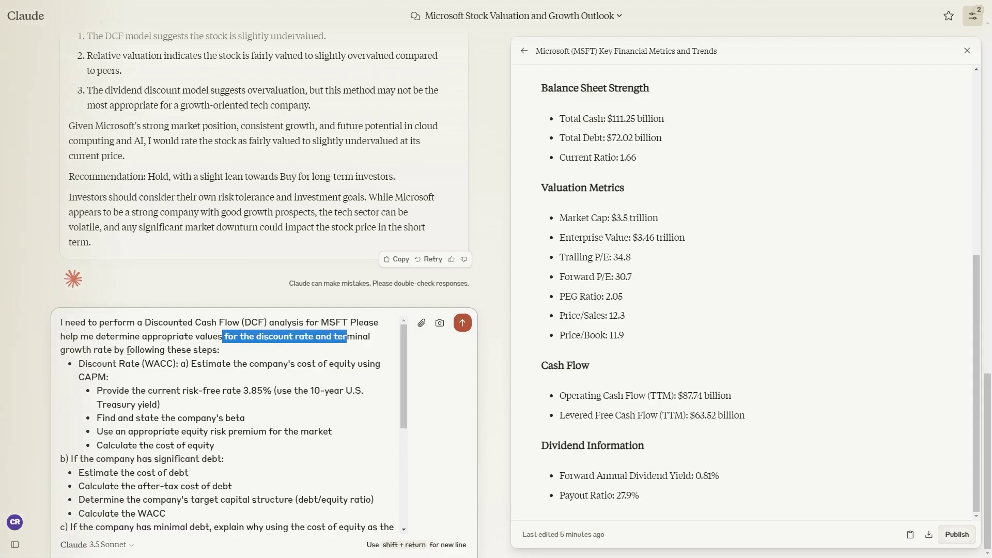
pyautogui.scroll(-5, 123, 364)
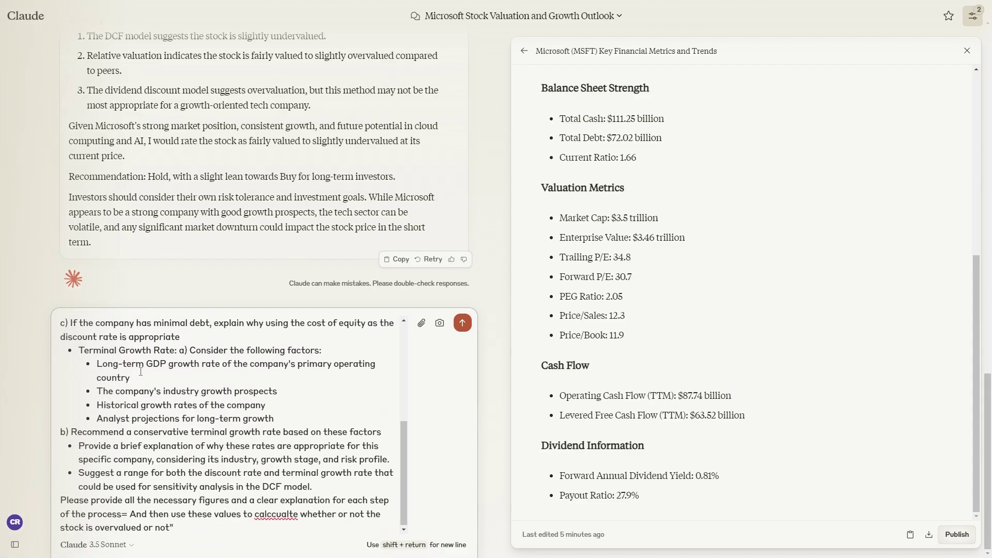
# - Send the DCF prompt and underline the $245.37 fair value per share versus $410.60
pyautogui.click(462, 323)
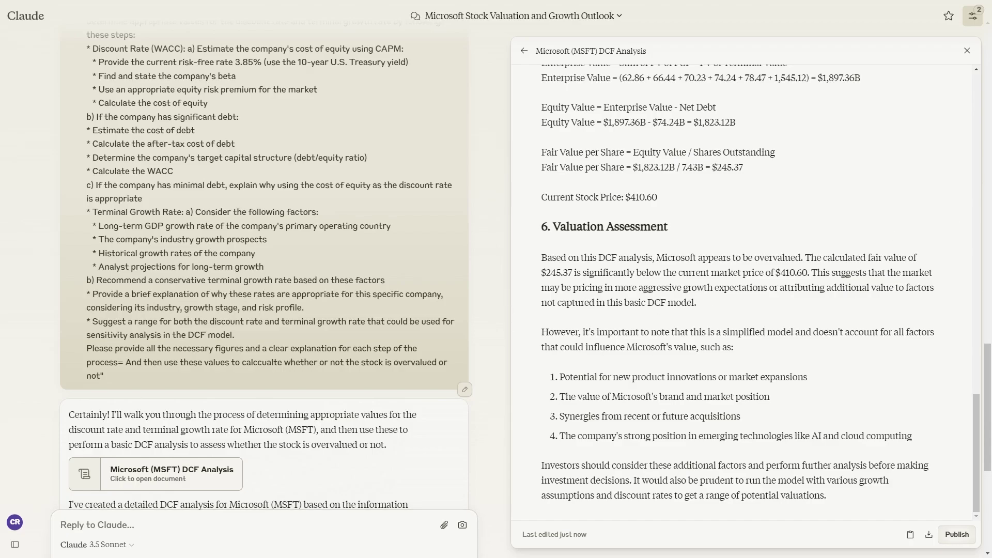
pyautogui.moveTo(546, 280); pyautogui.dragTo(575, 281)
pyautogui.moveTo(537, 279); pyautogui.dragTo(574, 278)
pyautogui.moveTo(539, 282); pyautogui.dragTo(574, 279)
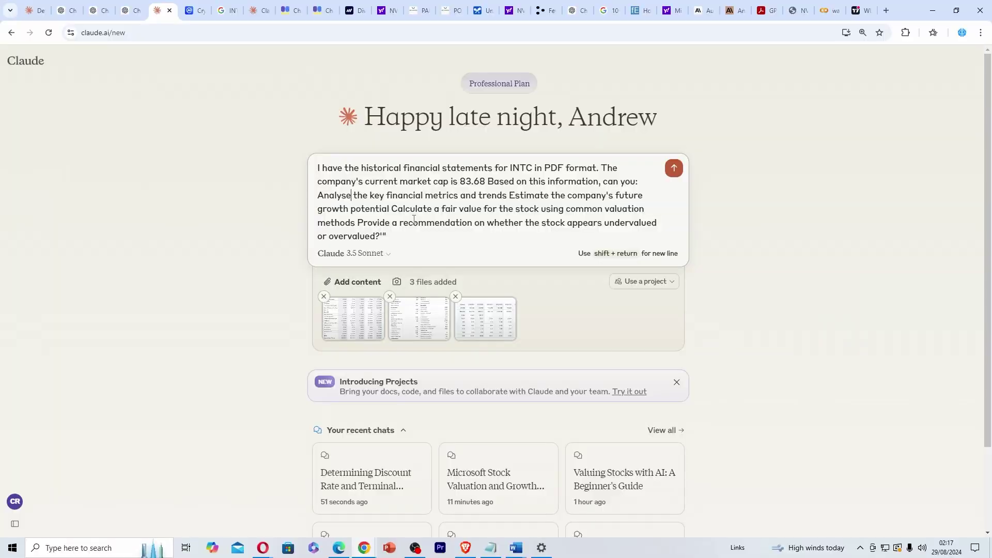
# - Send the prepared INTC valuation prompt with its three financial screenshots
pyautogui.press('F11')
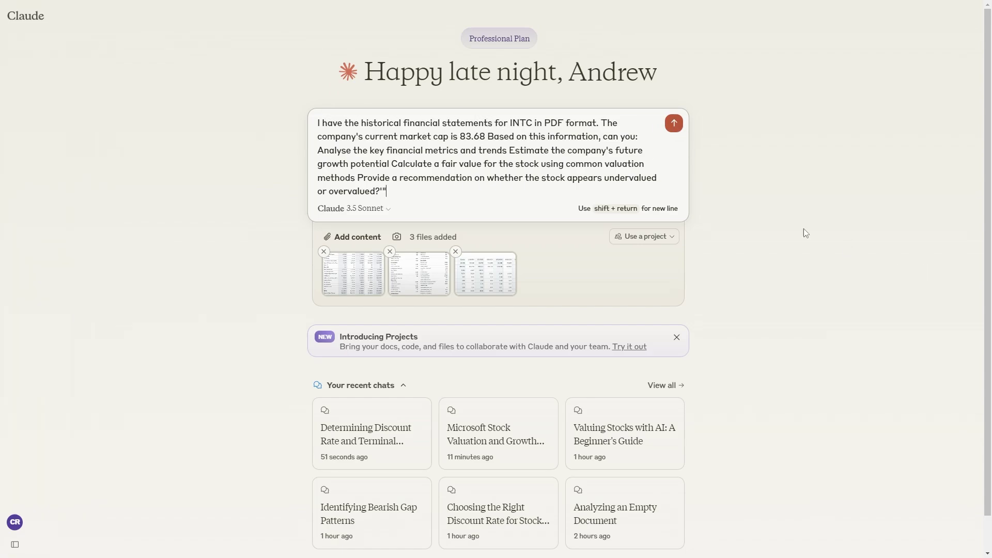
pyautogui.click(674, 123)
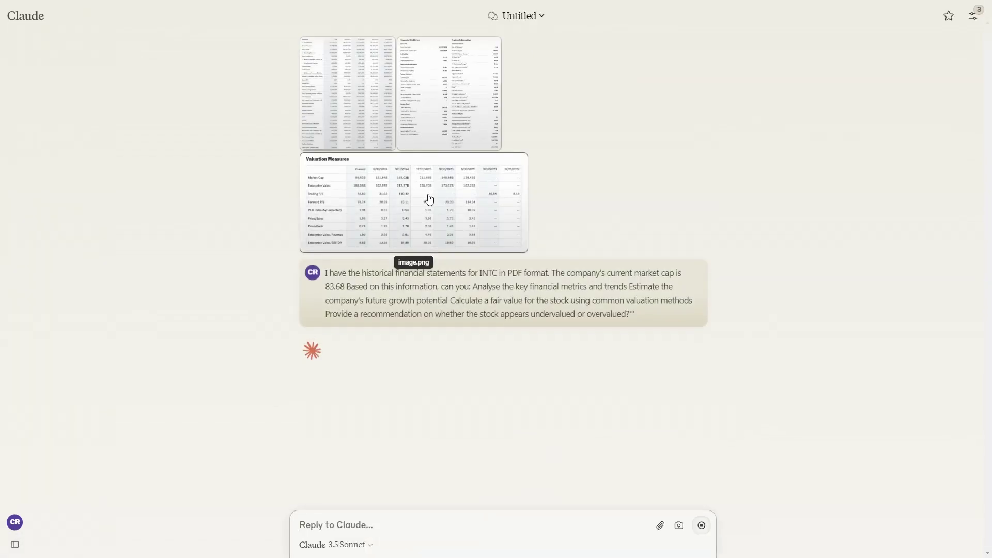
# - Preview the Valuation Measures, second, and income-statement screenshots in turn
pyautogui.click(481, 218)
pyautogui.click(460, 146)
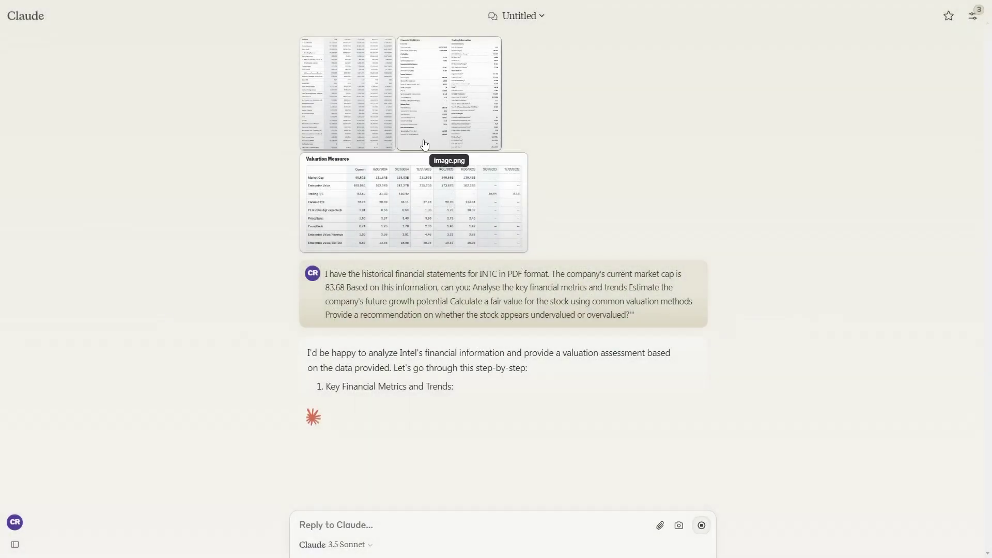
pyautogui.click(443, 143)
pyautogui.click(292, 92)
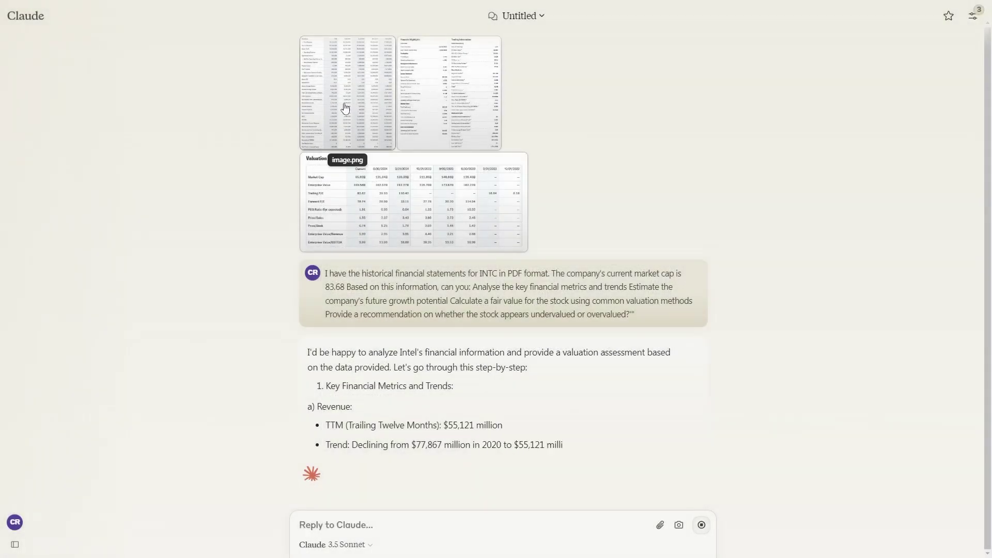
pyautogui.click(343, 104)
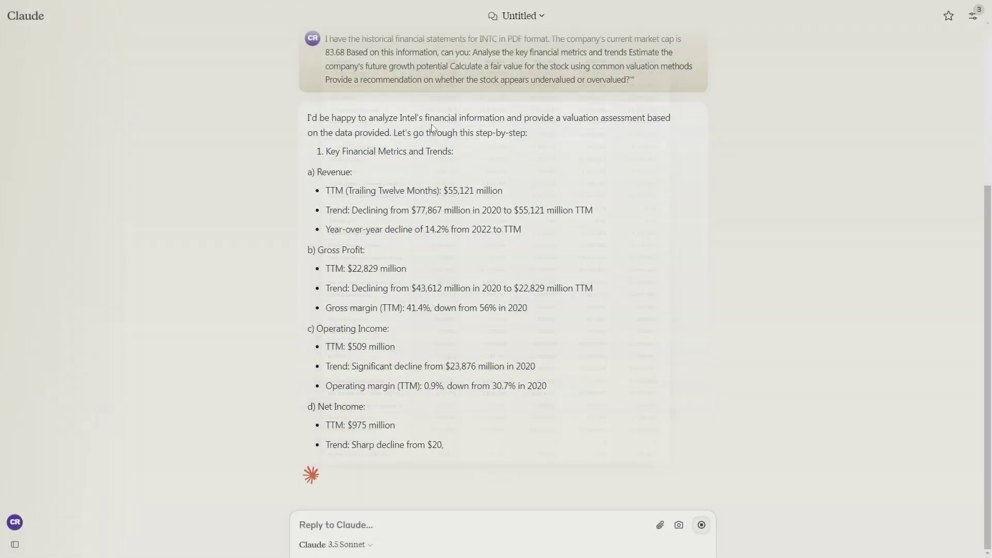
pyautogui.press('Escape')
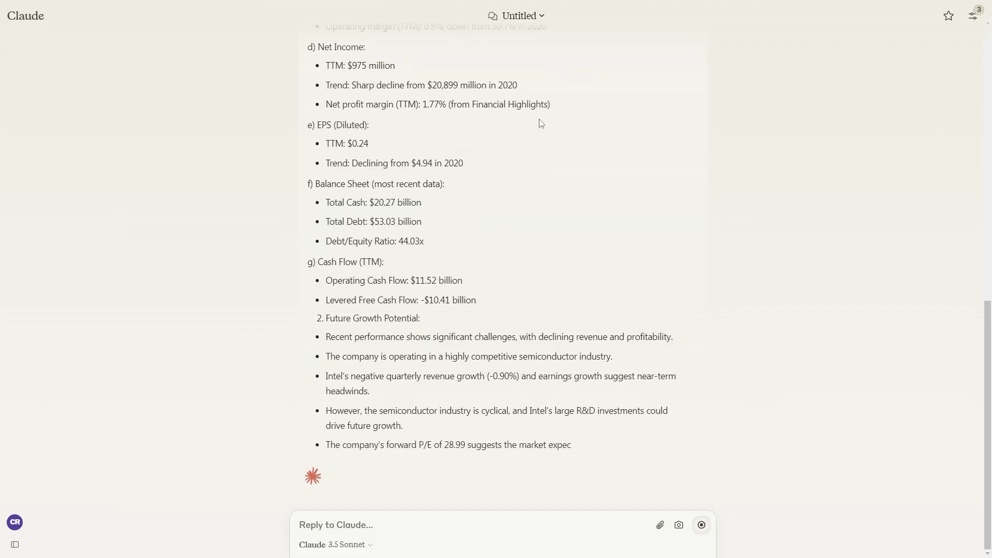
# - Scroll through Claude's Intel reply to its Hold with cautious buy recommendation
pyautogui.scroll(20, 511, 123)
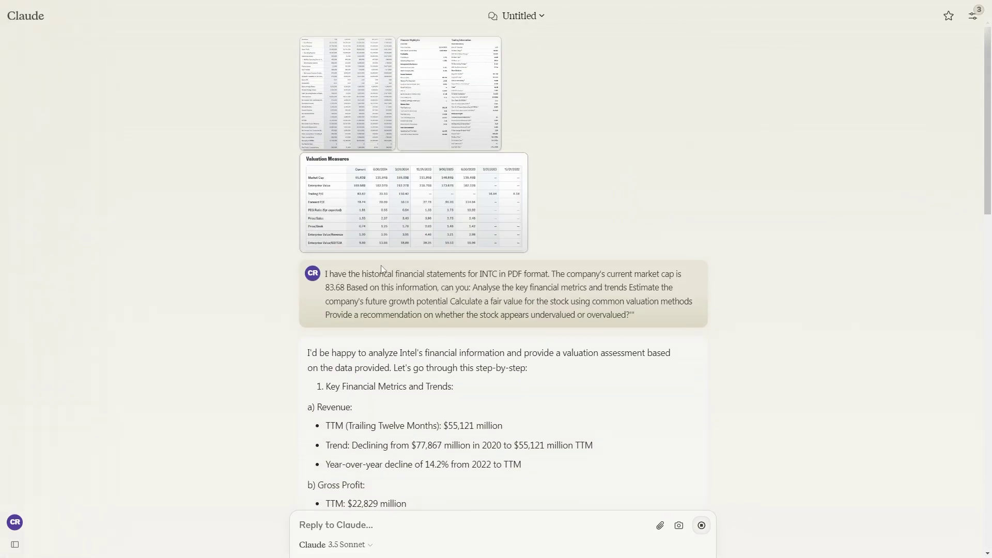
pyautogui.scroll(-3, 381, 269)
pyautogui.scroll(-15, 387, 274)
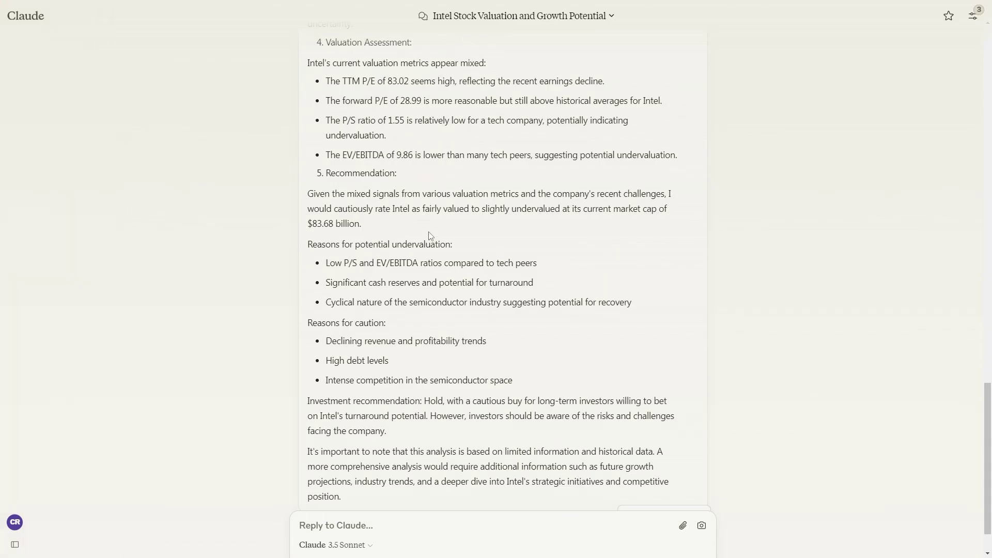
# - Underline the Discounted Cash Flow (DCF) heading and the sentence about Intel's financial volatility
pyautogui.scroll(2, 456, 158)
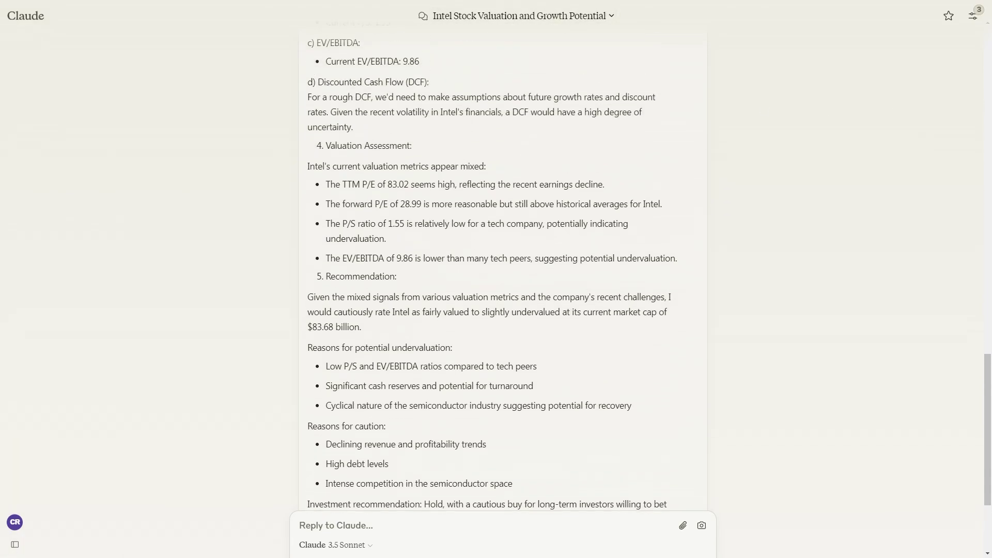
pyautogui.scroll(-2, 423, 248)
pyautogui.scroll(10, 313, 165)
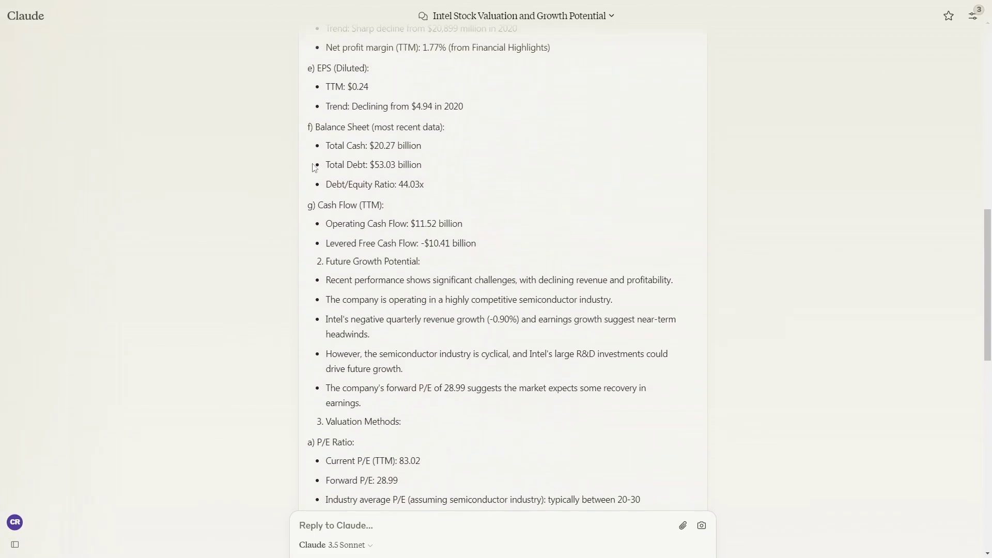
pyautogui.scroll(3, 325, 200)
pyautogui.scroll(-9, 413, 207)
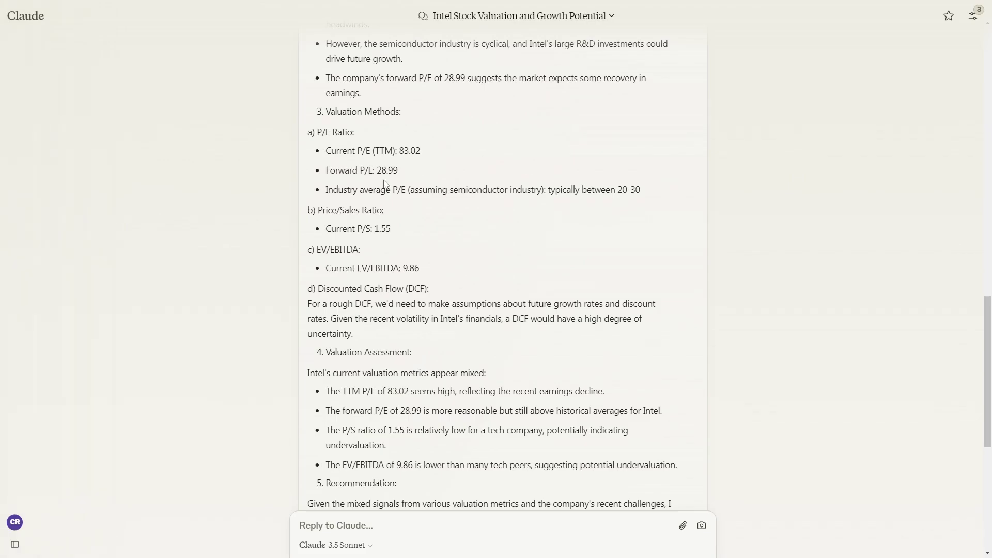
pyautogui.scroll(-1, 380, 192)
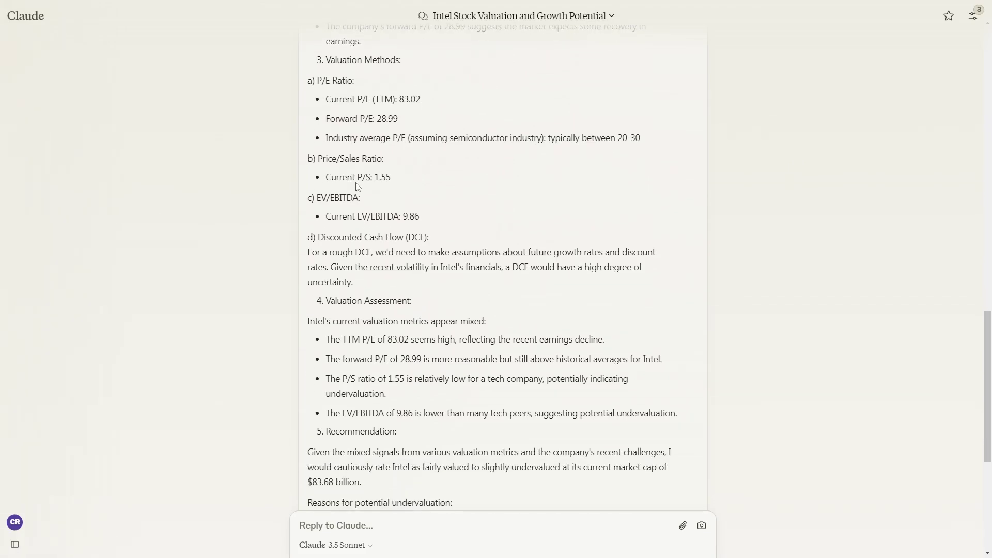
pyautogui.scroll(-1, 414, 202)
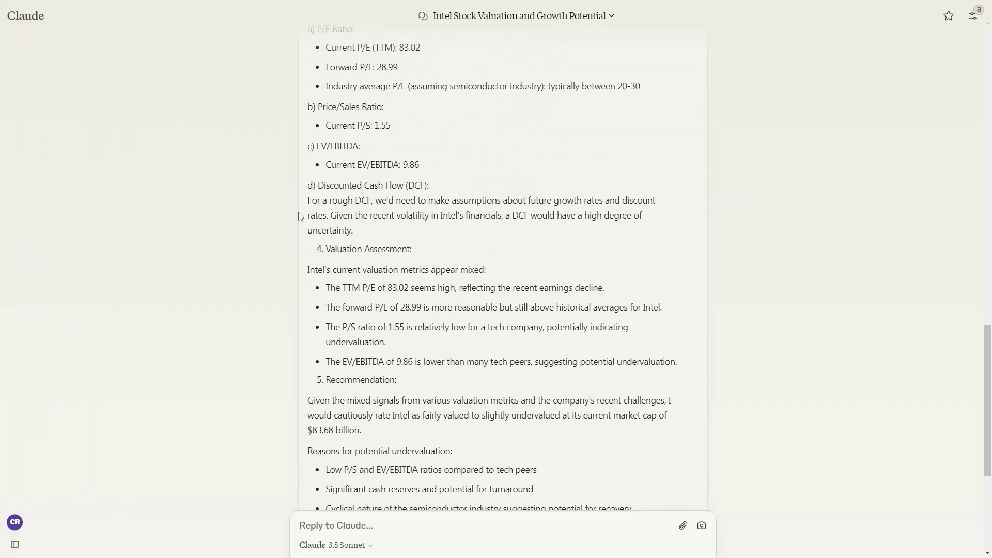
pyautogui.moveTo(304, 193); pyautogui.dragTo(426, 192)
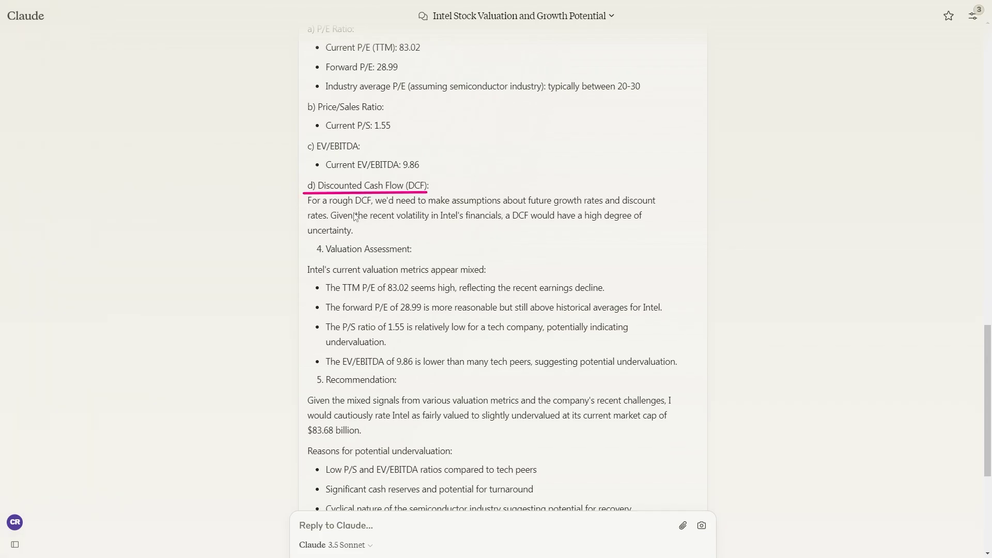
pyautogui.moveTo(331, 222); pyautogui.dragTo(653, 222)
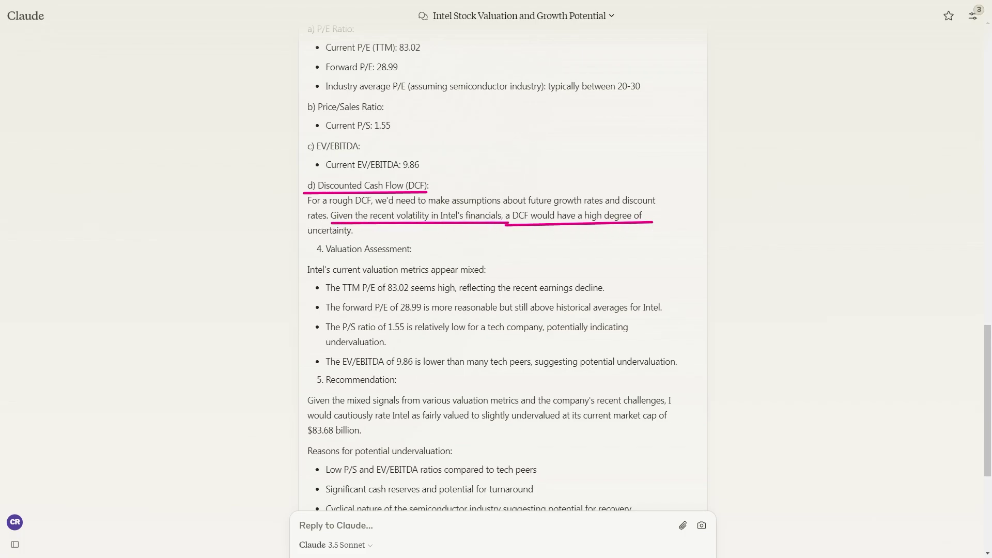
# - Underline the Valuation Assessment points (P/E 83.02, forward P/E 28.99, P/S 1.55), then keep only EV/EBITDA 9.86
pyautogui.press('Escape')
pyautogui.scroll(-2, 433, 170)
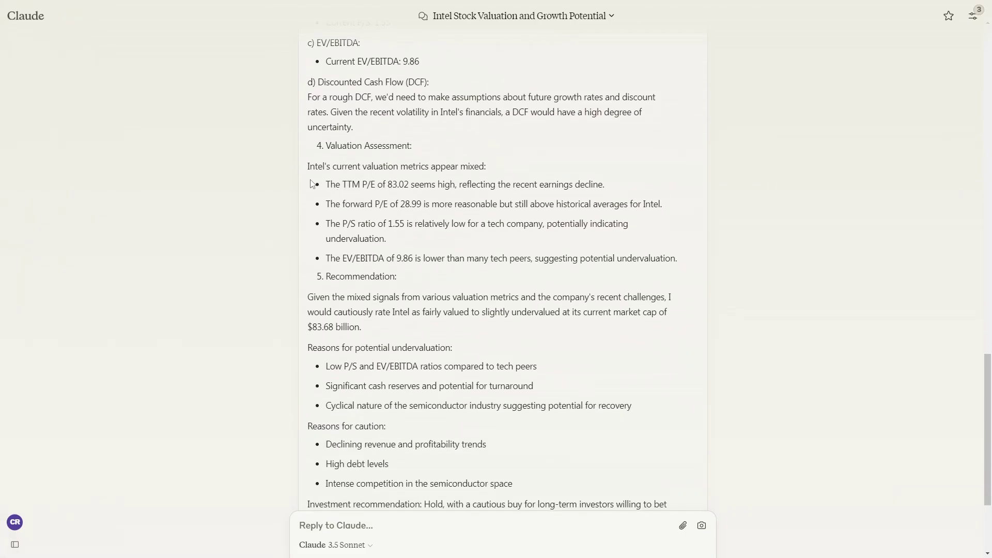
pyautogui.moveTo(310, 181); pyautogui.dragTo(484, 177)
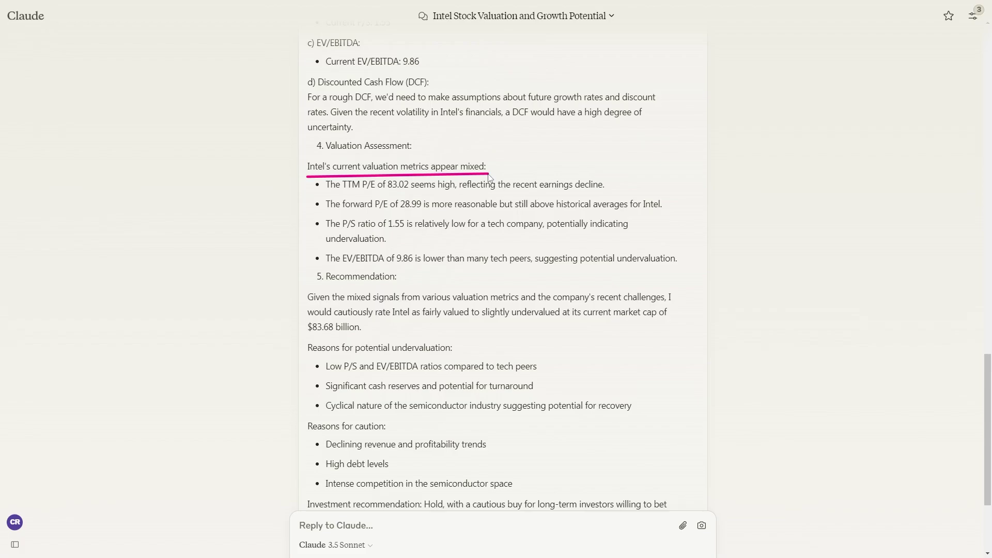
pyautogui.moveTo(364, 194); pyautogui.dragTo(603, 193)
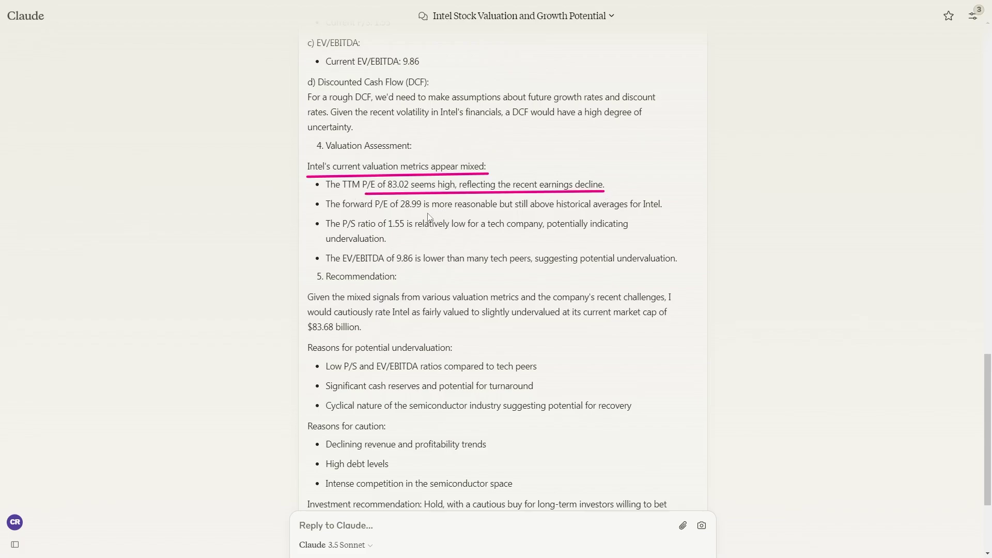
pyautogui.moveTo(395, 213); pyautogui.dragTo(666, 213)
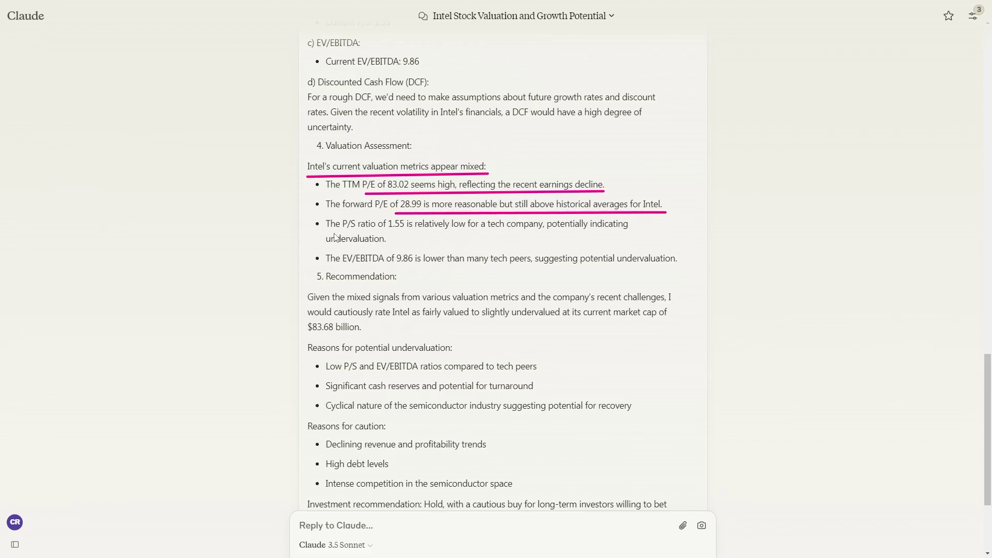
pyautogui.moveTo(323, 232); pyautogui.dragTo(640, 233)
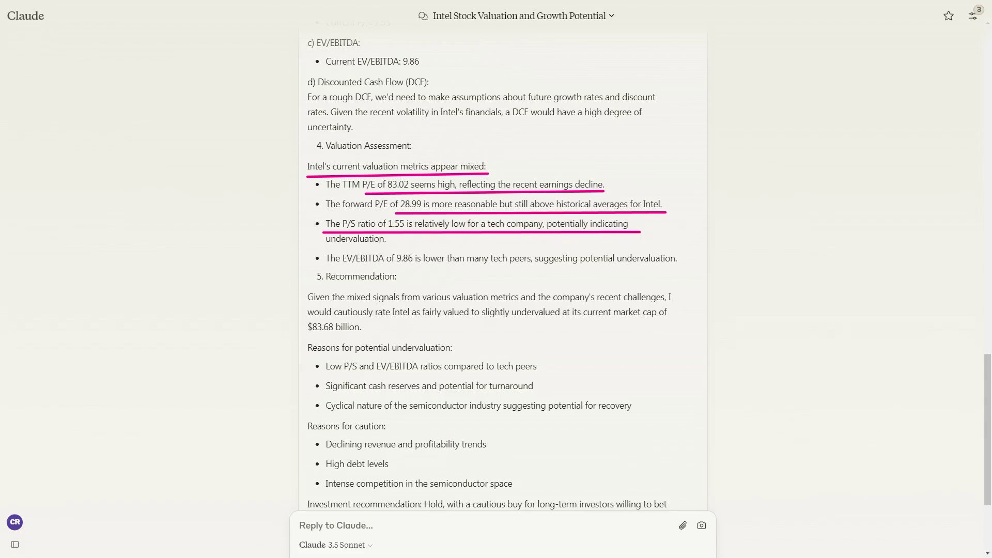
pyautogui.press('Escape')
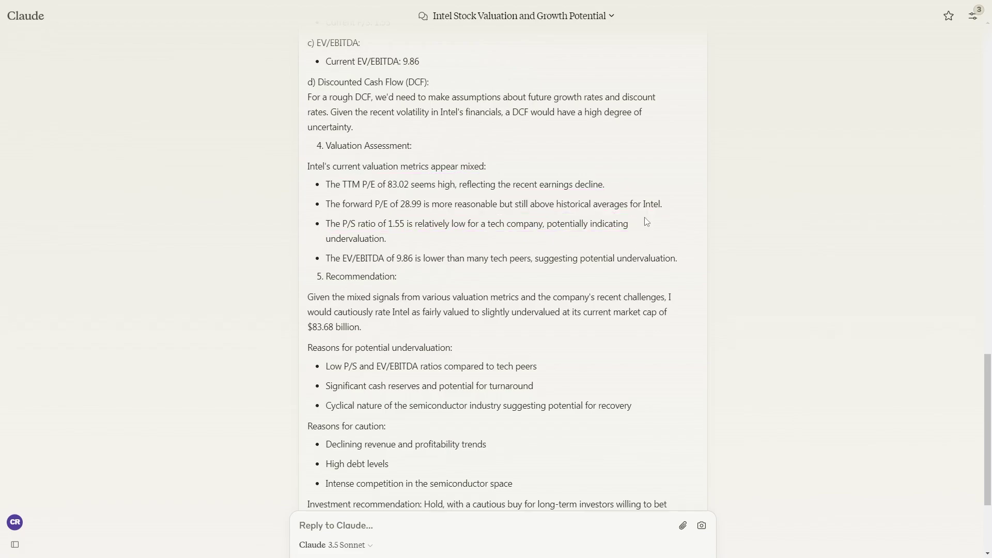
pyautogui.moveTo(326, 267); pyautogui.dragTo(676, 268)
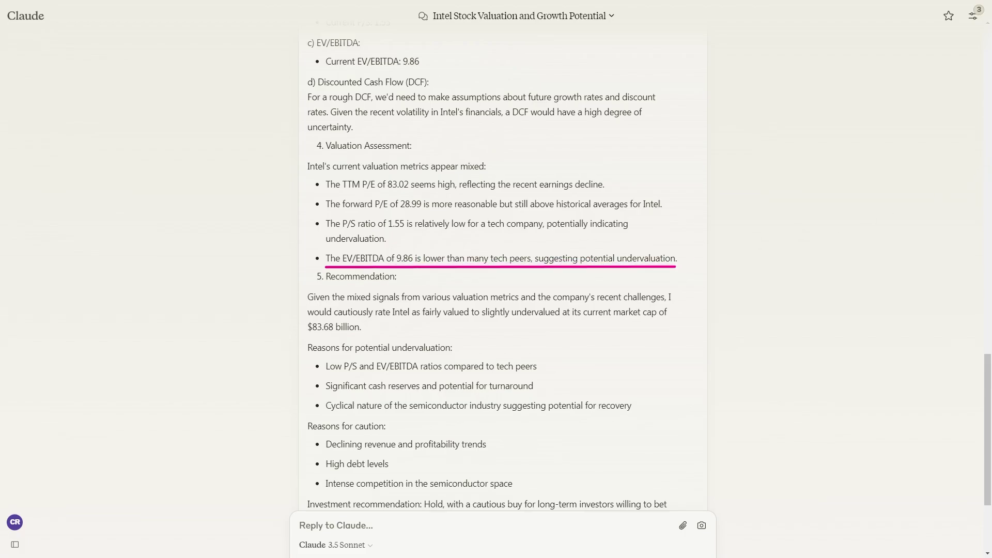
pyautogui.scroll(-2, 413, 242)
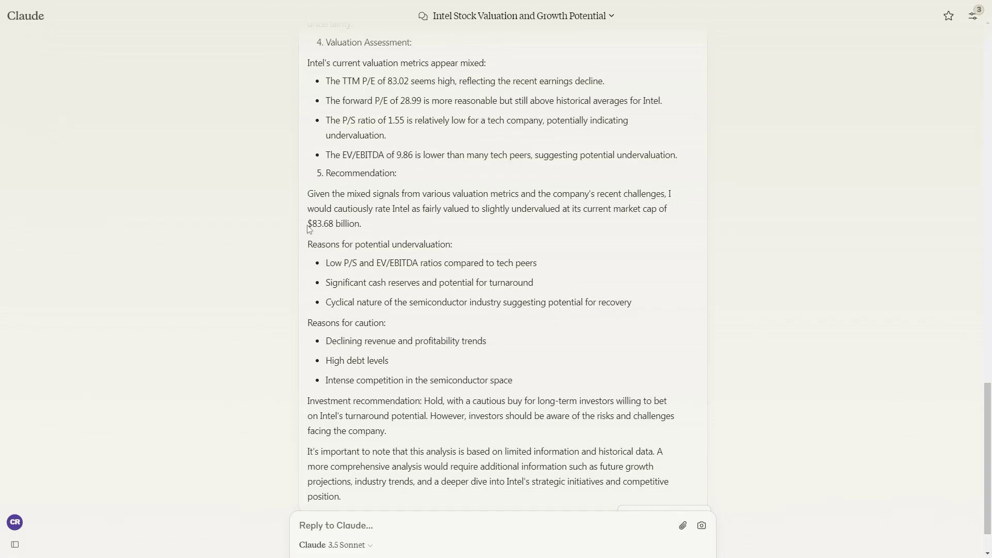
pyautogui.moveTo(309, 223); pyautogui.dragTo(667, 216)
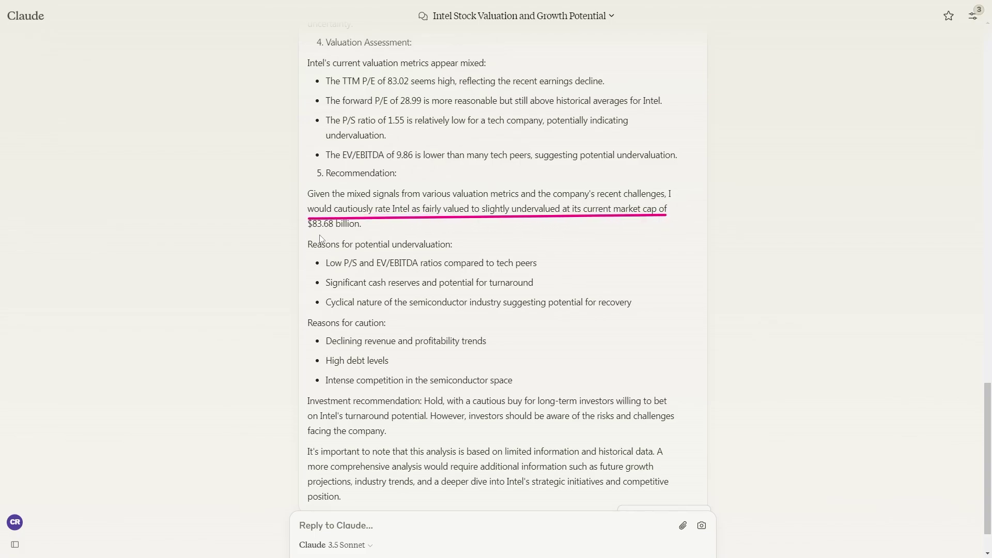
pyautogui.moveTo(308, 233); pyautogui.dragTo(361, 234)
pyautogui.click(325, 292)
pyautogui.moveTo(325, 293); pyautogui.dragTo(534, 293)
pyautogui.moveTo(322, 312); pyautogui.dragTo(631, 311)
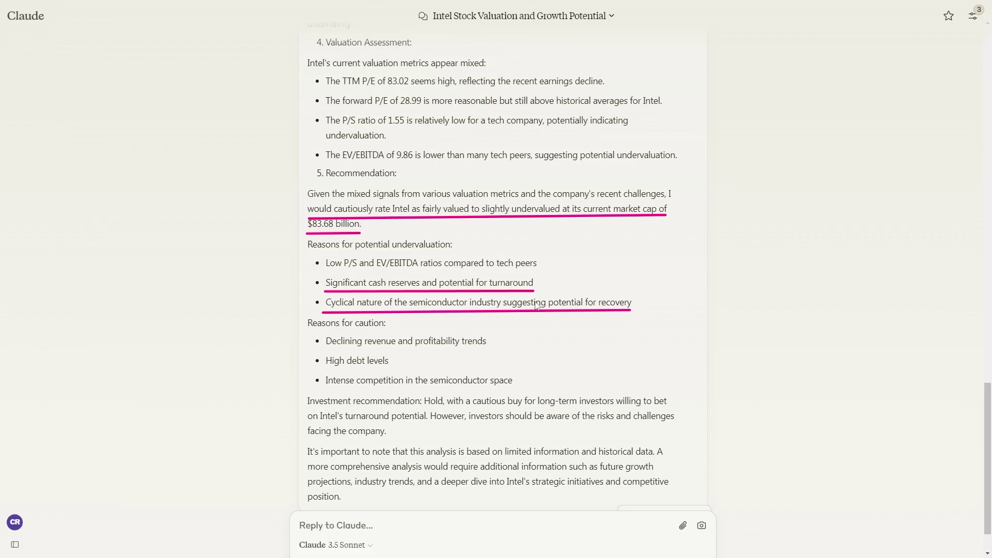
pyautogui.moveTo(321, 272); pyautogui.dragTo(537, 271)
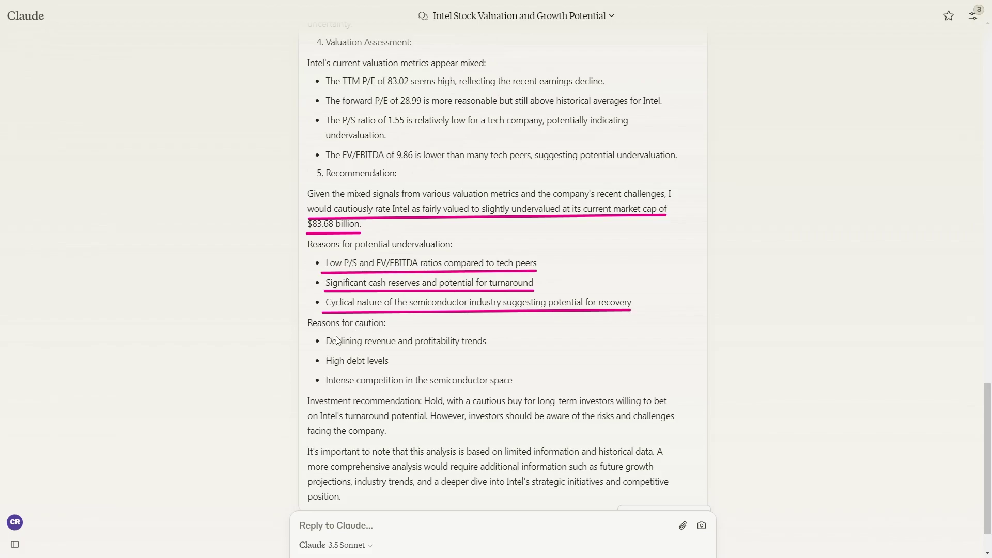
pyautogui.moveTo(326, 370); pyautogui.dragTo(392, 369)
pyautogui.moveTo(325, 392); pyautogui.dragTo(513, 391)
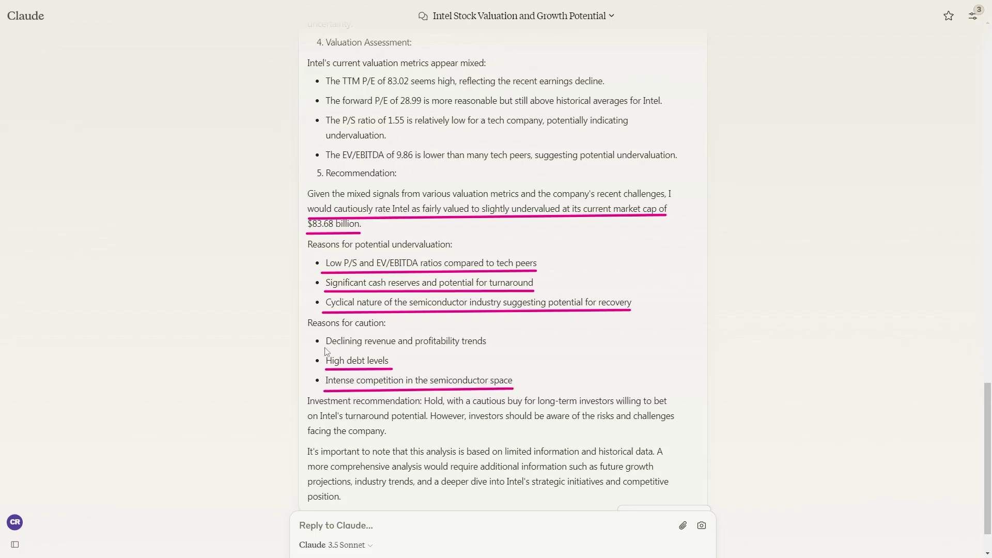
pyautogui.press('Escape')
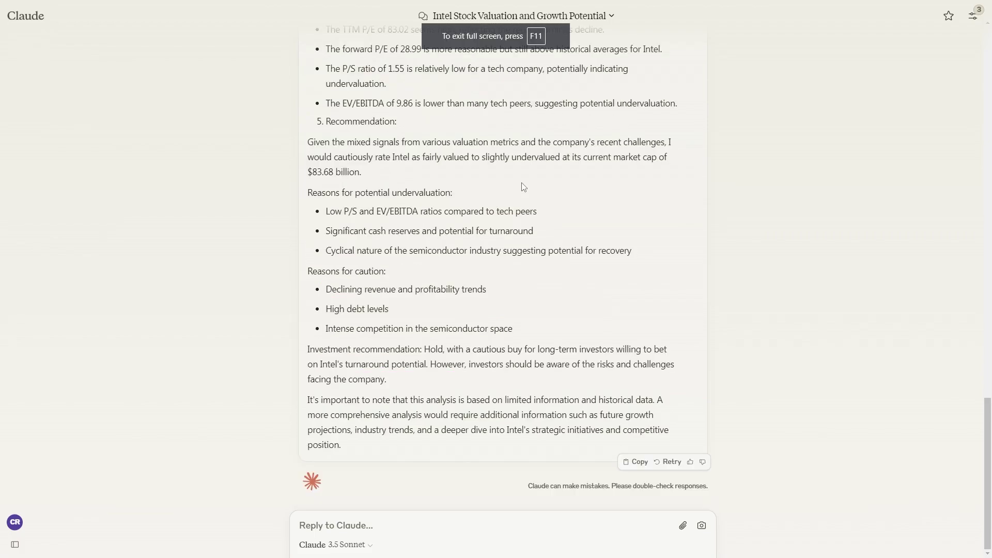